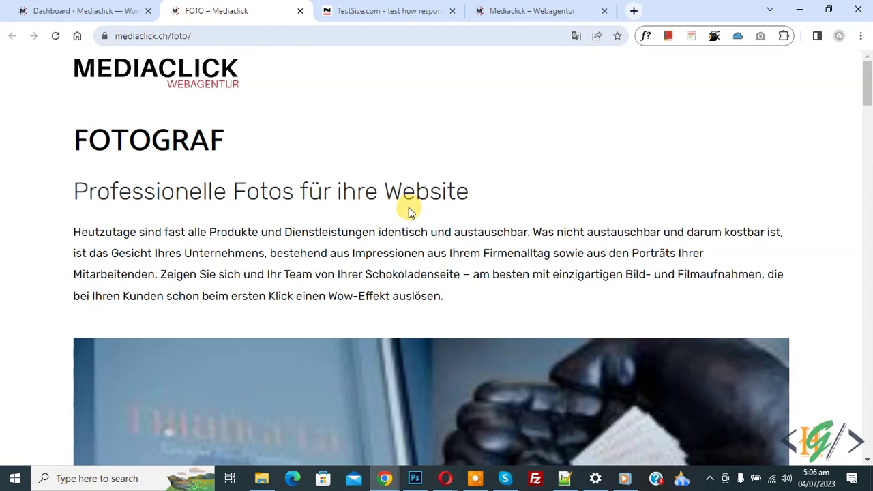
# From Templates > Popups, create a Popup template named 'off canvas menu' and open it in Elementor.
pyautogui.click(102, 11)
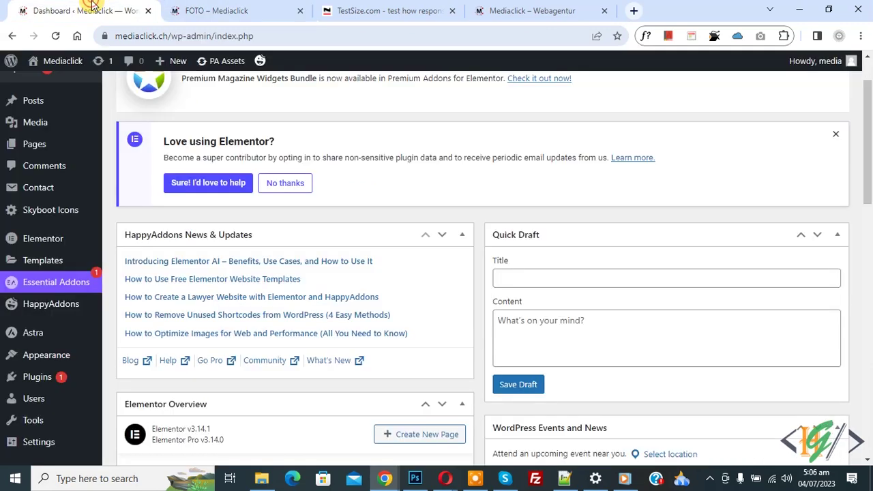
pyautogui.moveTo(54, 259)
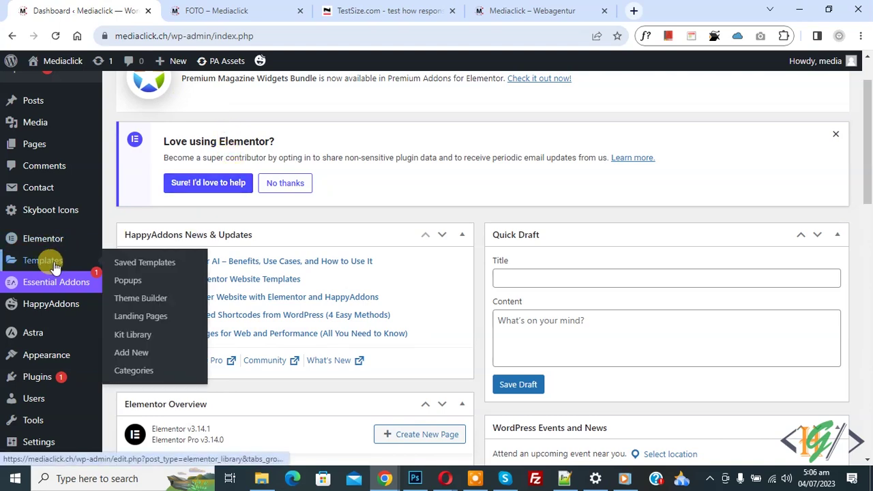
pyautogui.click(130, 281)
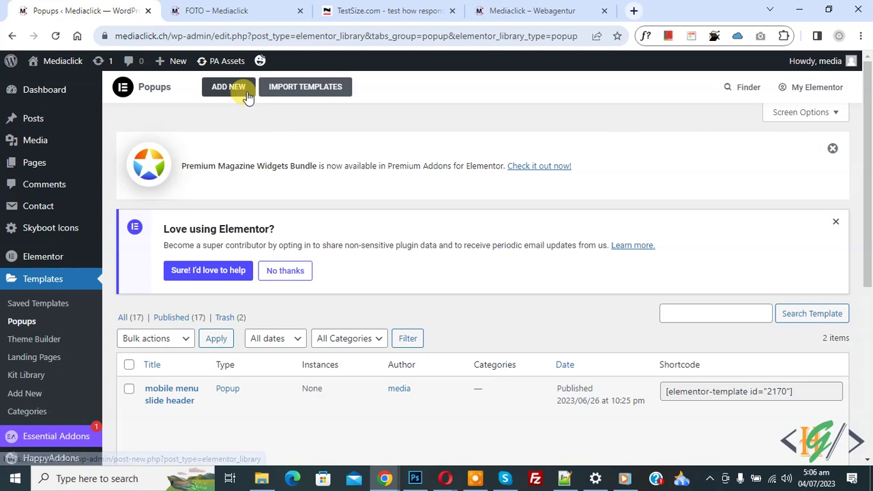
pyautogui.click(247, 93)
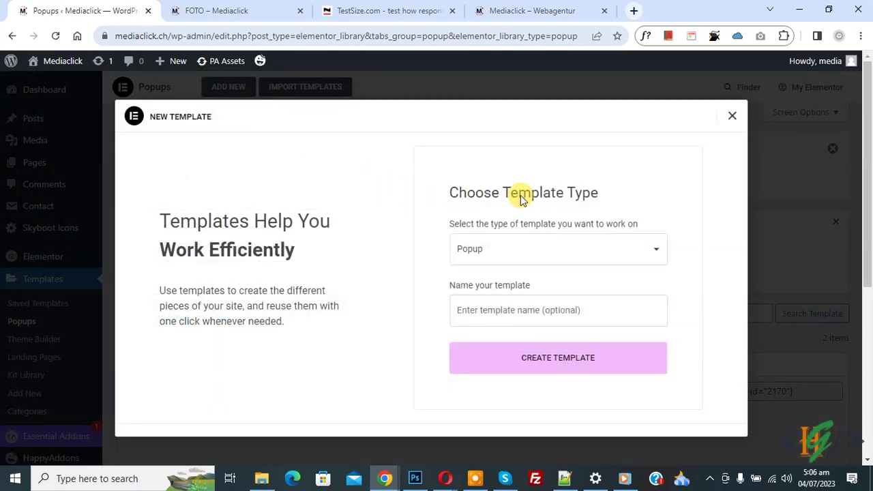
pyautogui.click(465, 295)
pyautogui.write('off canvas menu')
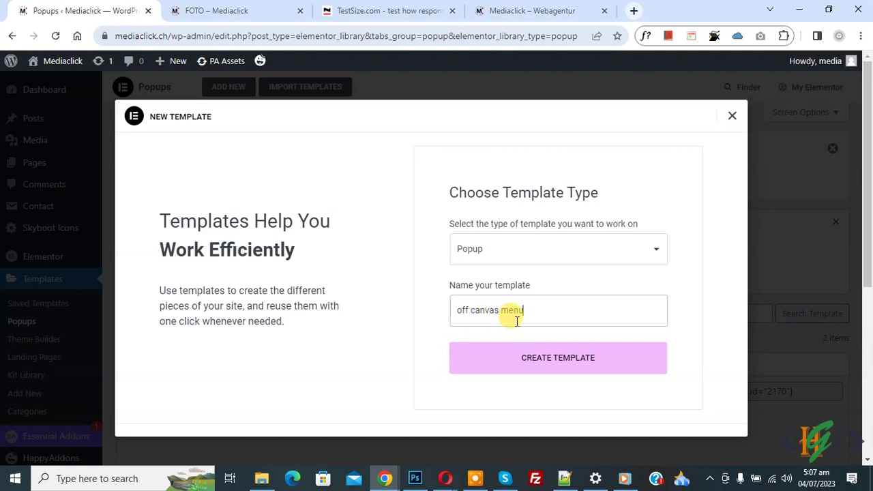
pyautogui.click(545, 365)
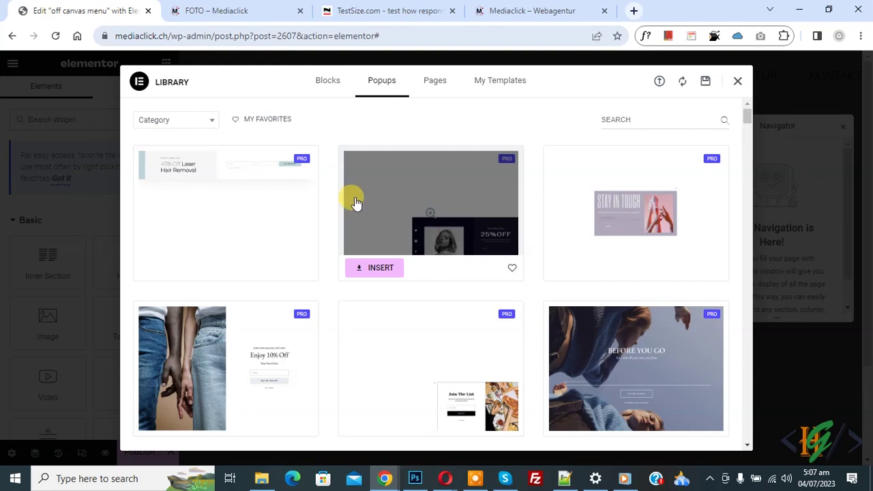
# Close the template library and set the popup Width to 397 px in Popup Settings.
pyautogui.click(737, 81)
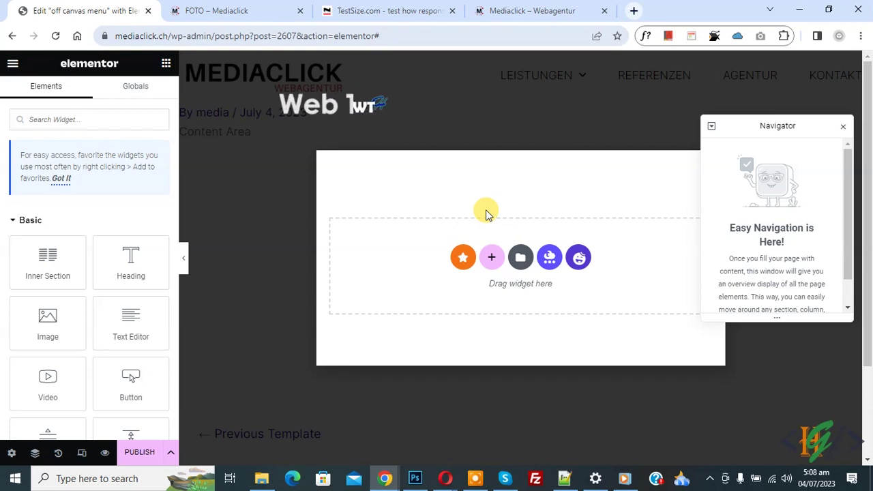
pyautogui.click(12, 452)
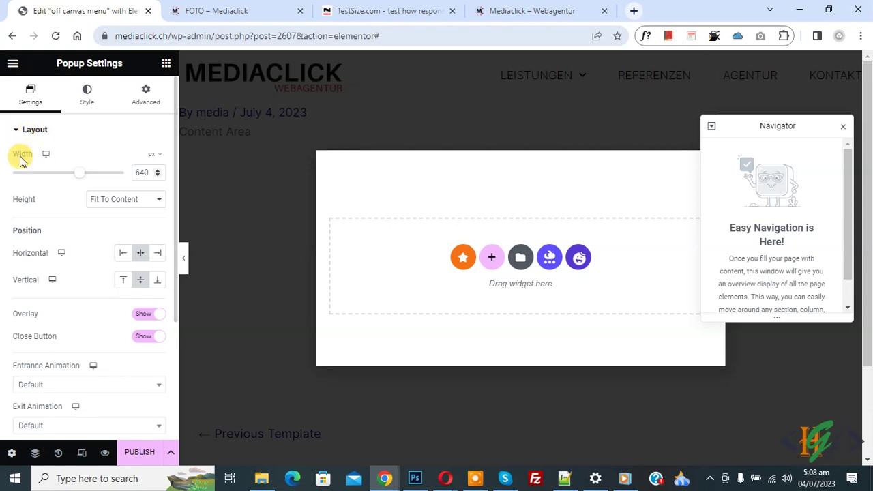
pyautogui.moveTo(78, 173); pyautogui.dragTo(46, 178)
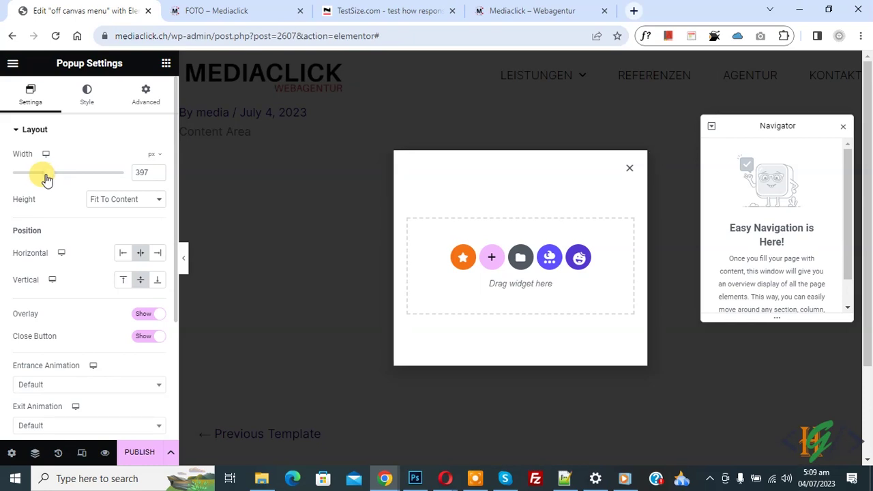
pyautogui.click(842, 129)
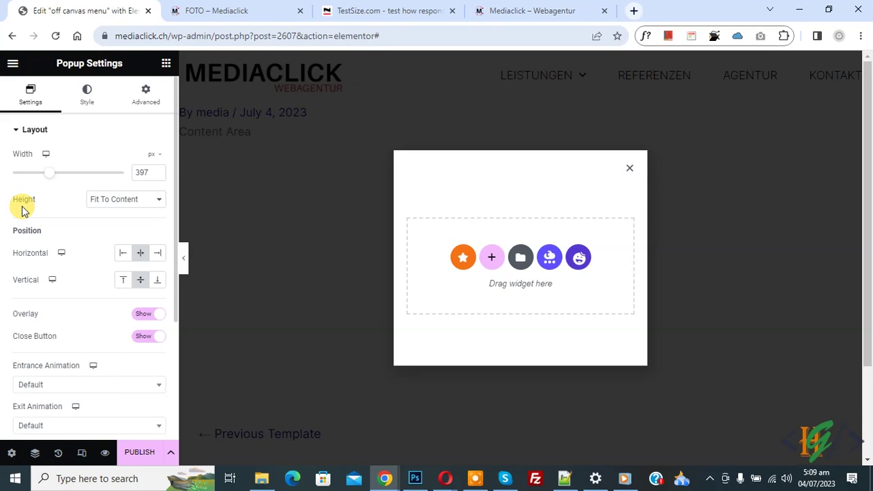
# Set Height to Fit To Screen, Content Position to Top and Horizontal position to Right.
pyautogui.click(122, 207)
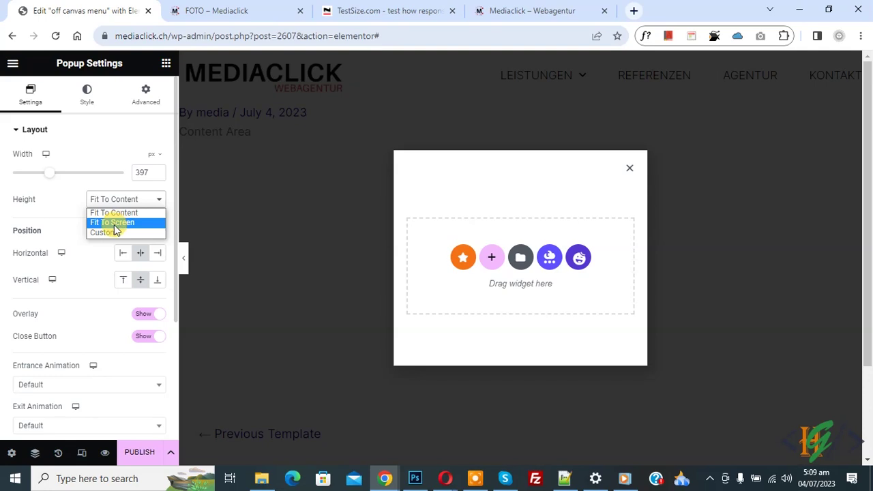
pyautogui.click(115, 223)
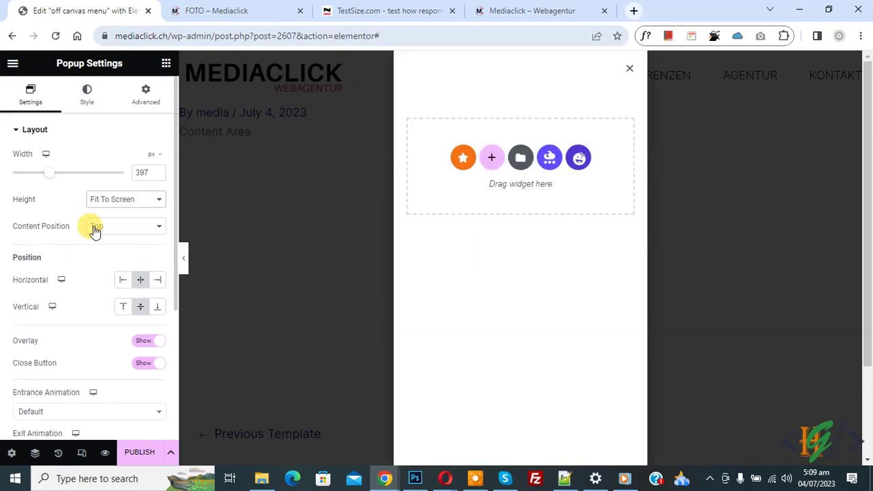
pyautogui.click(106, 229)
pyautogui.click(105, 240)
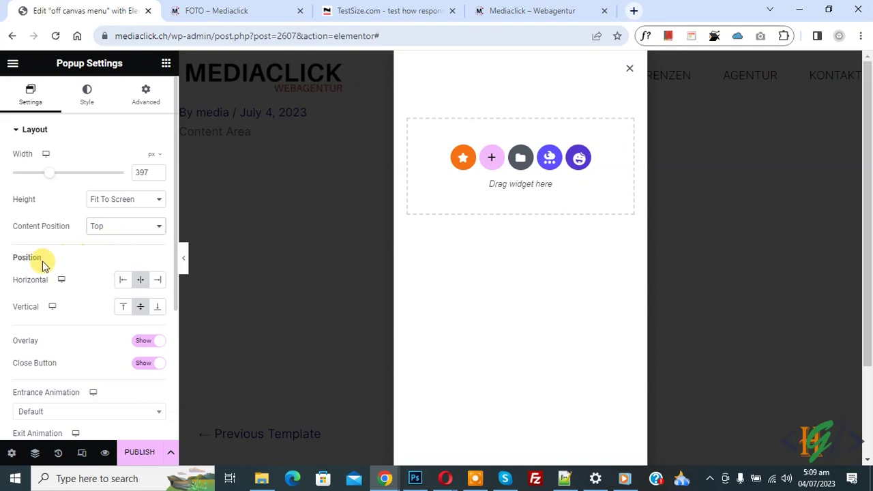
pyautogui.click(158, 280)
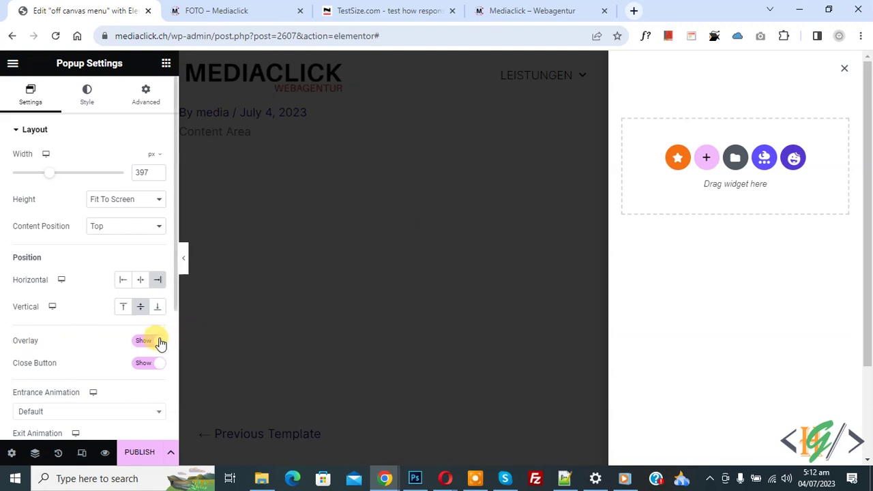
# Set the popup's Entrance Animation to Slide In Right.
pyautogui.scroll(-1, 58, 315)
pyautogui.scroll(1, 60, 316)
pyautogui.scroll(-1, 61, 316)
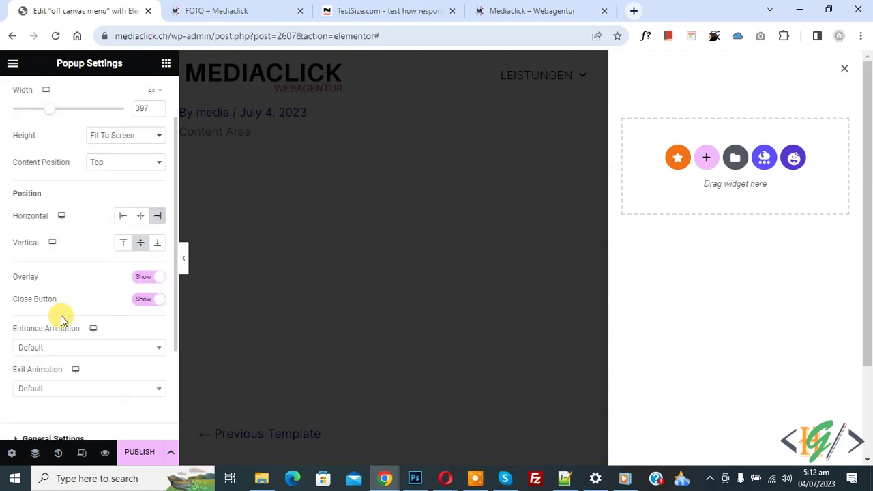
pyautogui.scroll(-1, 61, 315)
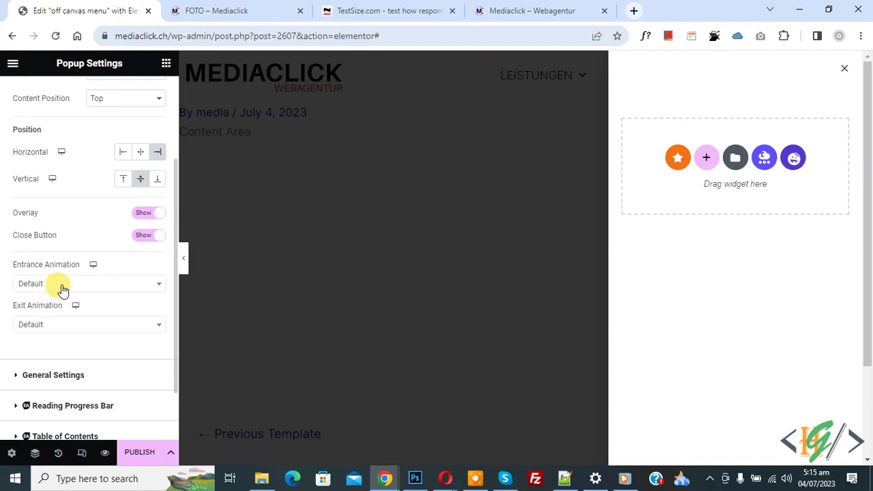
pyautogui.click(60, 286)
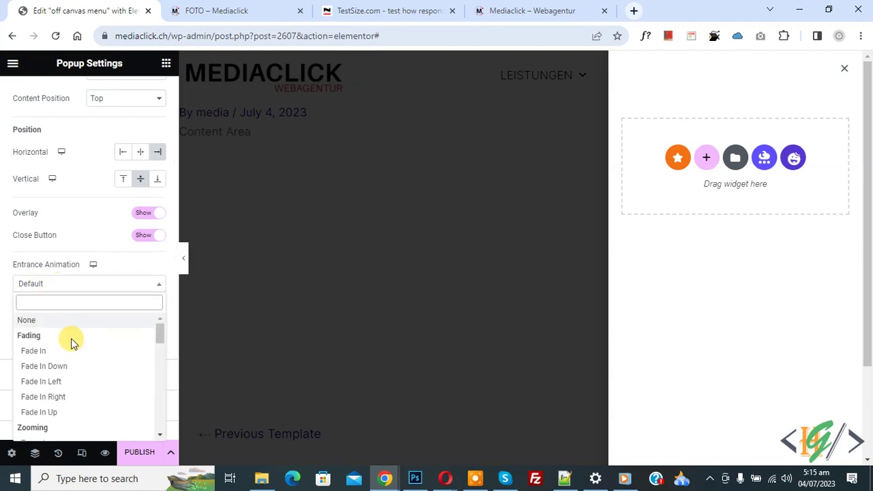
pyautogui.scroll(-8, 73, 341)
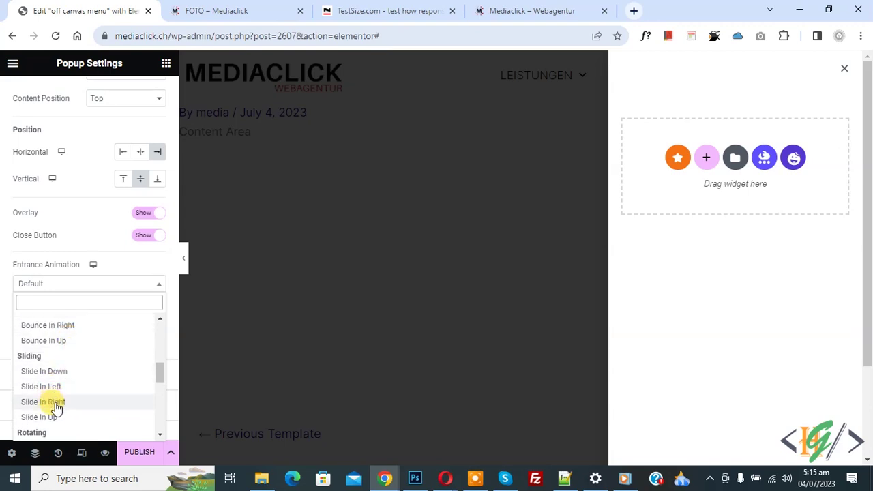
pyautogui.click(56, 407)
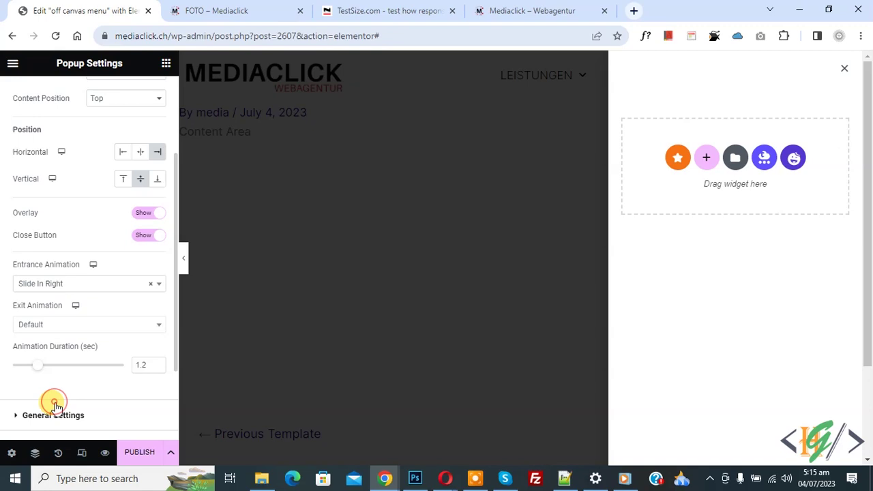
# Set Exit Animation to Slide Out Right and Animation Duration to 1 second.
pyautogui.click(57, 323)
pyautogui.scroll(-2, 63, 252)
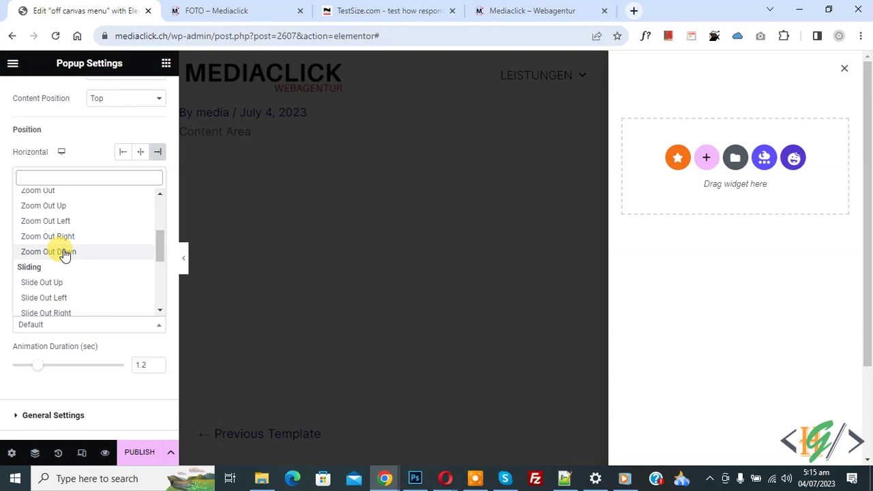
pyautogui.scroll(-1, 68, 253)
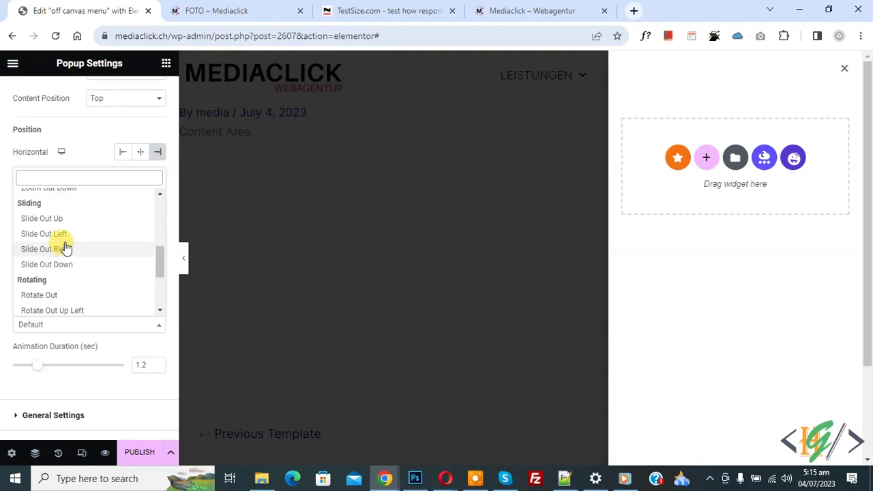
pyautogui.click(55, 249)
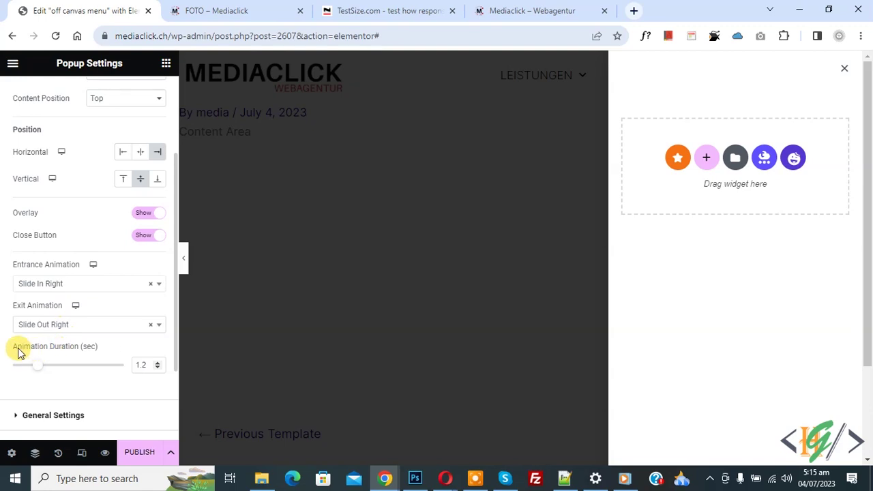
pyautogui.click(158, 361)
pyautogui.click(158, 361)
pyautogui.click(158, 361)
pyautogui.scroll(-6, 159, 364)
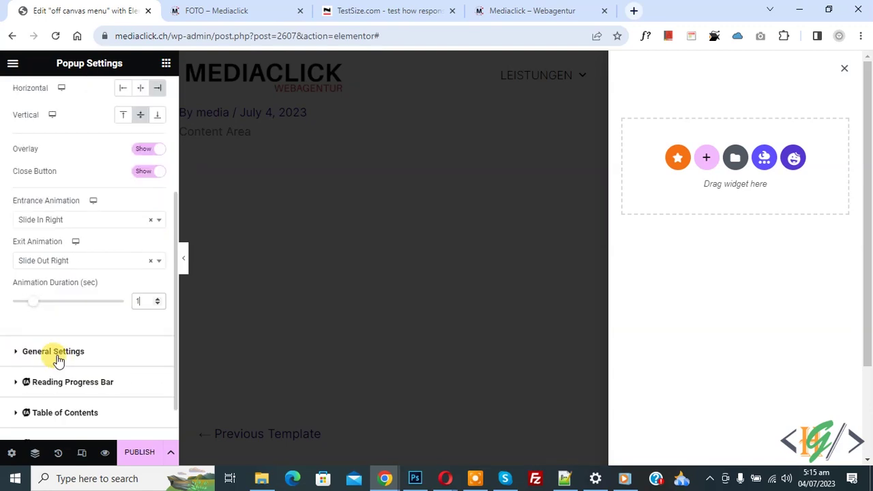
# Under Style > Popup, give the popup a Classic background with a near-black colour.
pyautogui.click(55, 352)
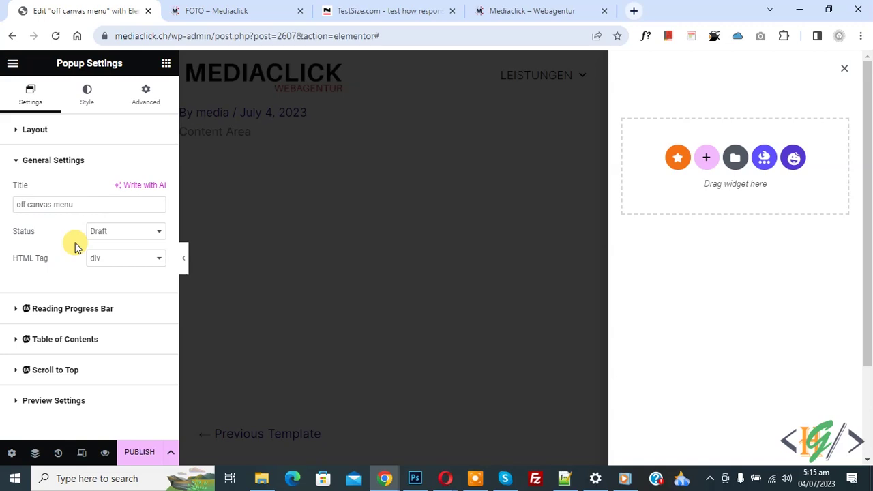
pyautogui.click(83, 108)
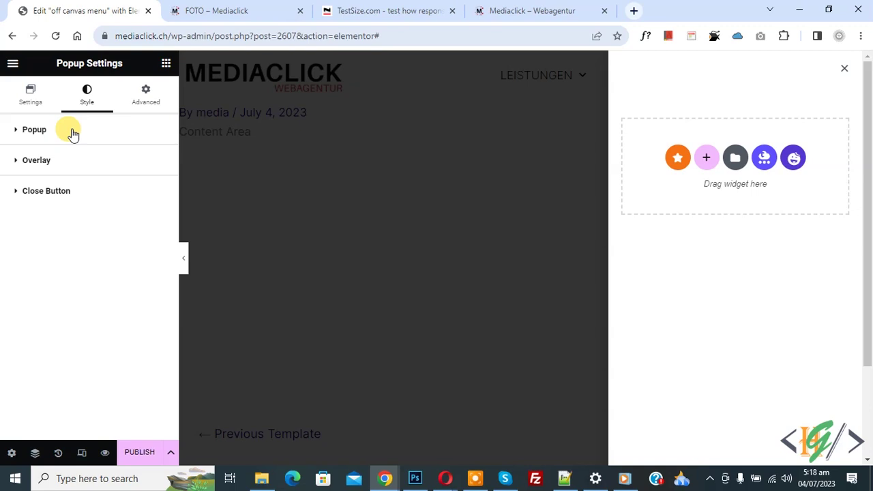
pyautogui.click(71, 132)
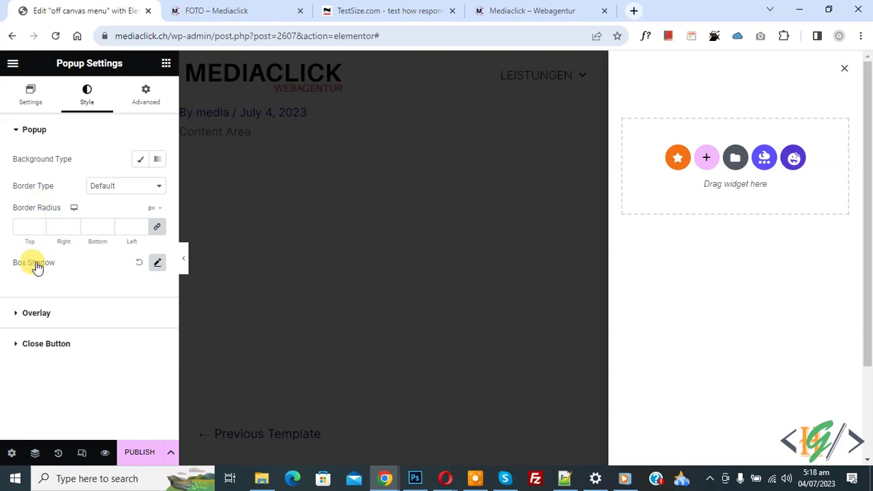
pyautogui.click(140, 161)
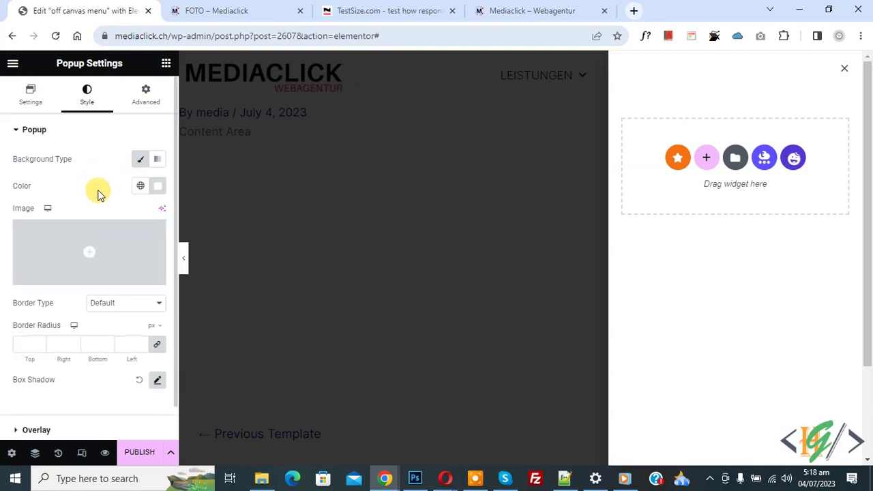
pyautogui.click(158, 189)
pyautogui.moveTo(136, 253); pyautogui.dragTo(88, 316)
pyautogui.click(154, 217)
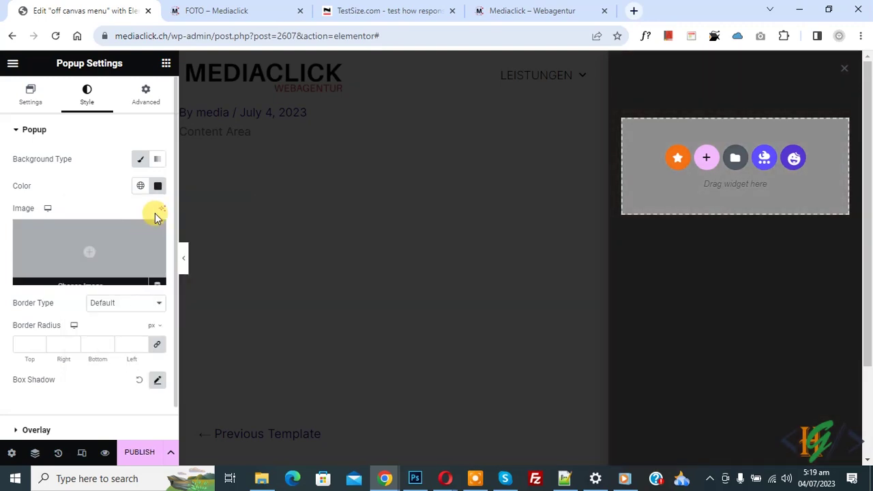
pyautogui.scroll(-1, 83, 205)
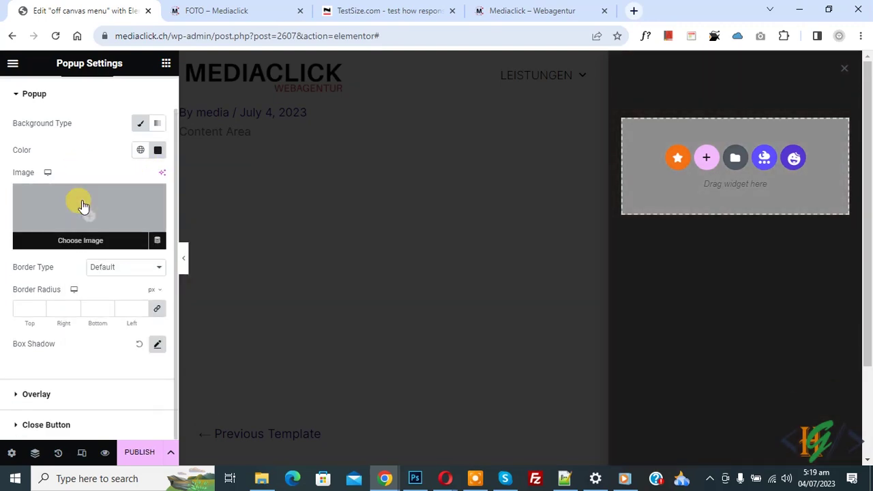
pyautogui.click(36, 393)
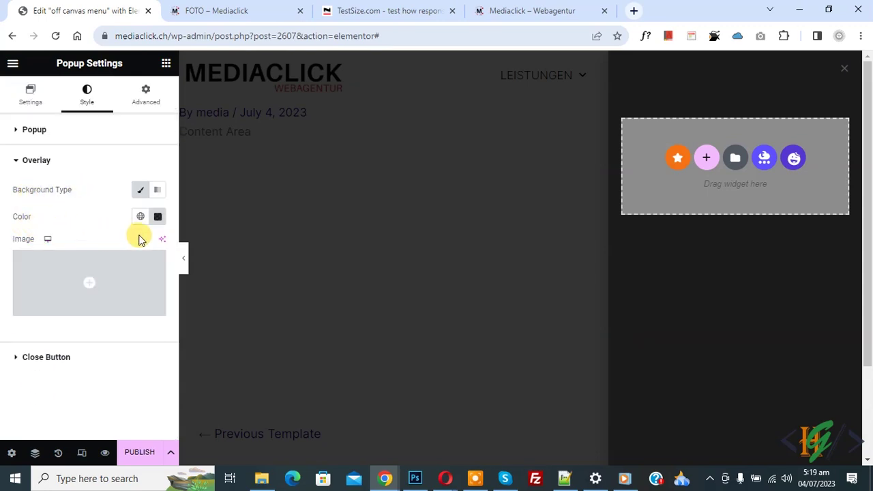
# Lower the overlay colour's alpha so it reads #00000038.
pyautogui.click(157, 216)
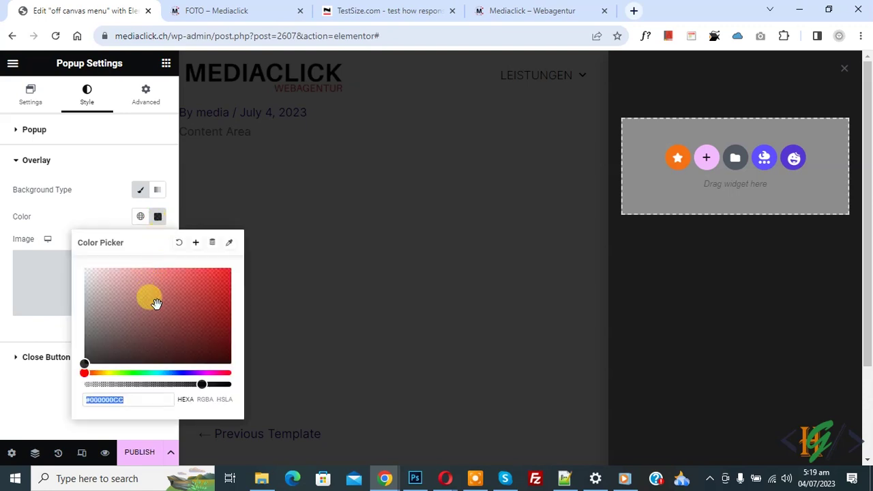
pyautogui.moveTo(202, 382); pyautogui.dragTo(136, 382)
pyautogui.moveTo(121, 381)
pyautogui.mouseDown()
pyautogui.moveTo(114, 381)
pyautogui.moveTo(130, 384)
pyautogui.moveTo(120, 385)
pyautogui.mouseUp()
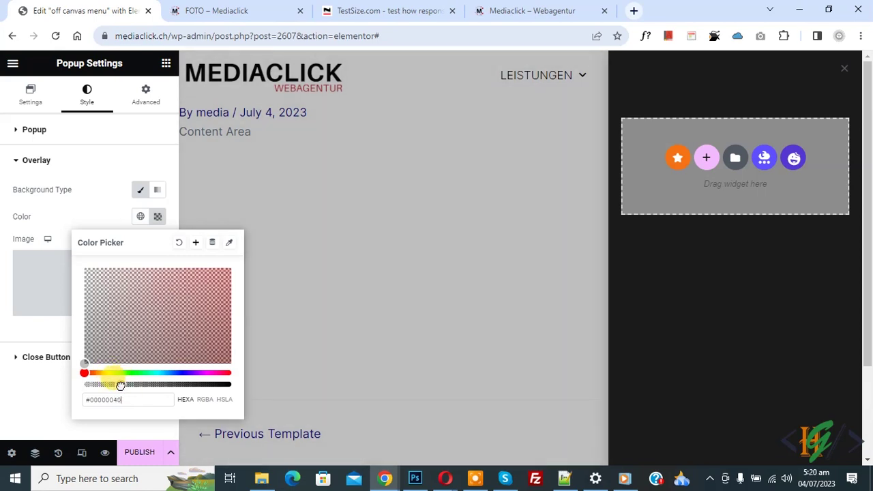
pyautogui.click(8, 341)
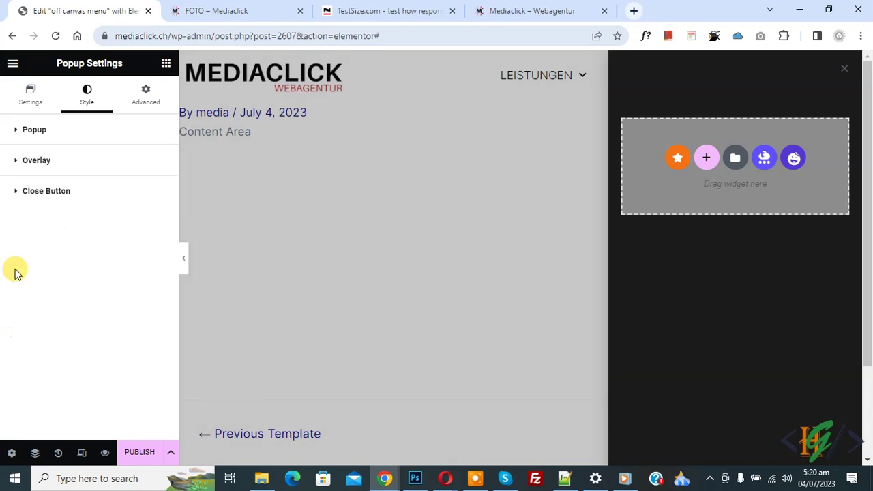
# Keep the close button Position Inside and set its Normal Color to white #FFFFFF.
pyautogui.click(41, 197)
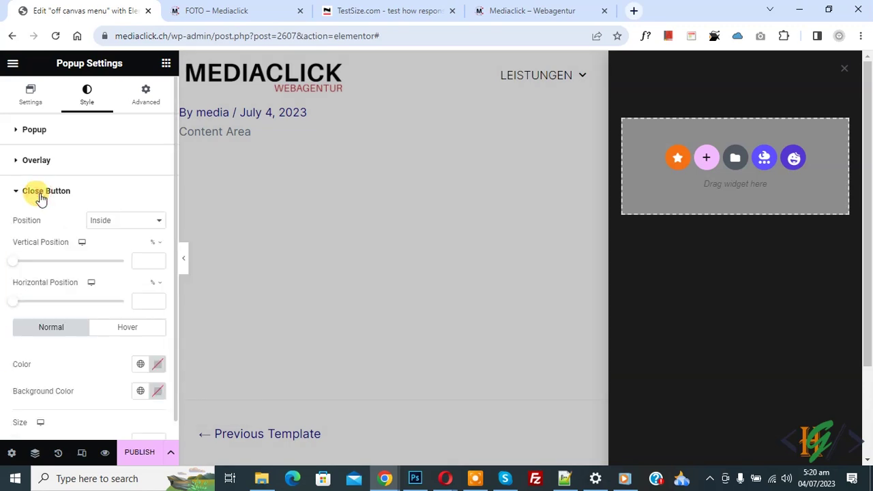
pyautogui.click(101, 223)
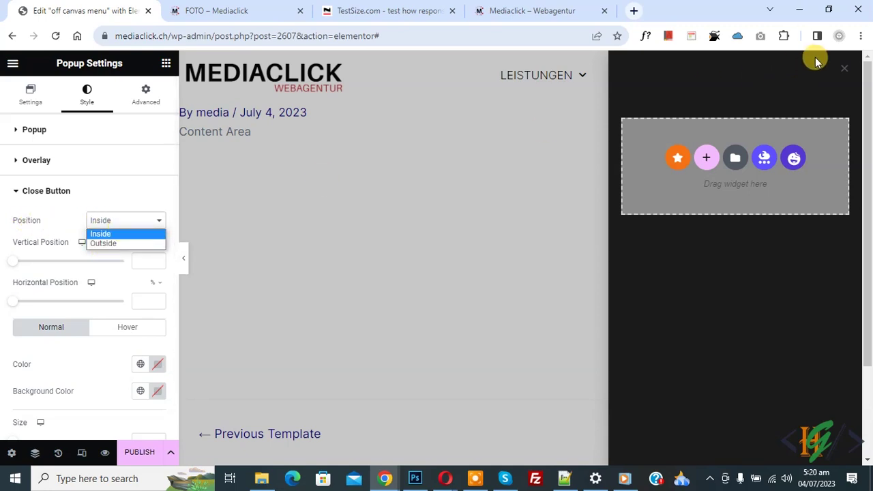
pyautogui.click(67, 227)
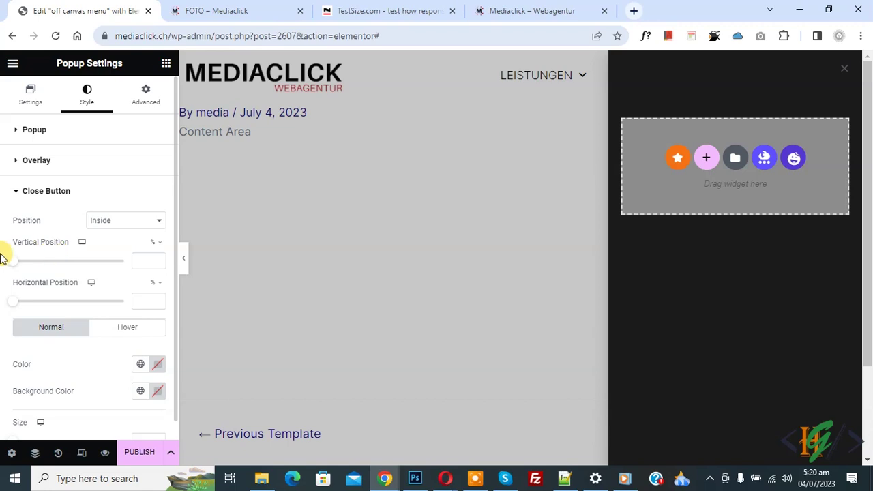
pyautogui.scroll(-1, 11, 266)
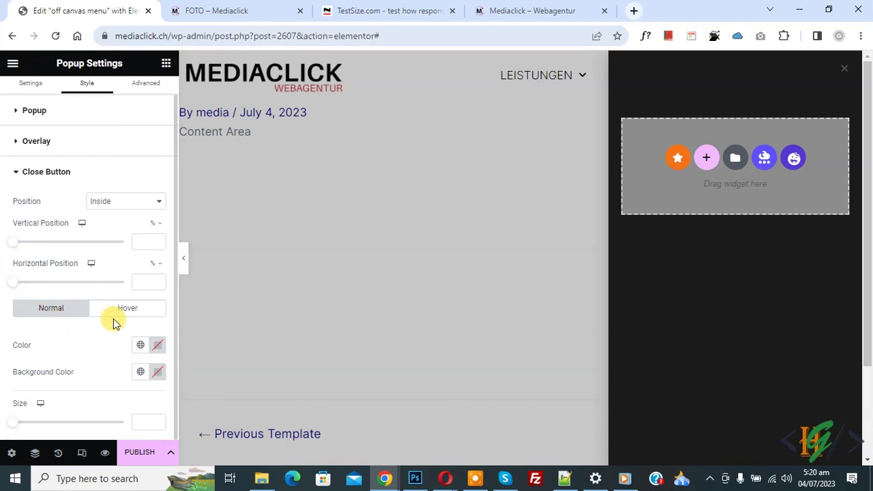
pyautogui.click(157, 345)
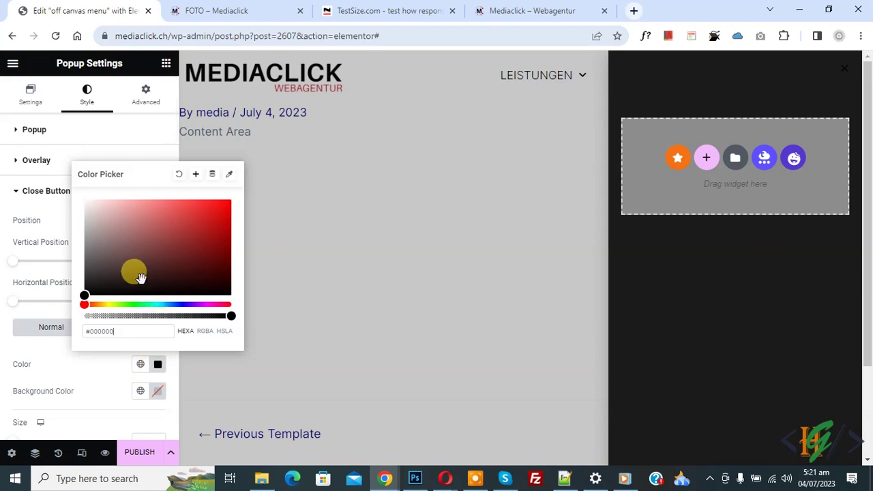
pyautogui.moveTo(142, 278); pyautogui.dragTo(79, 189)
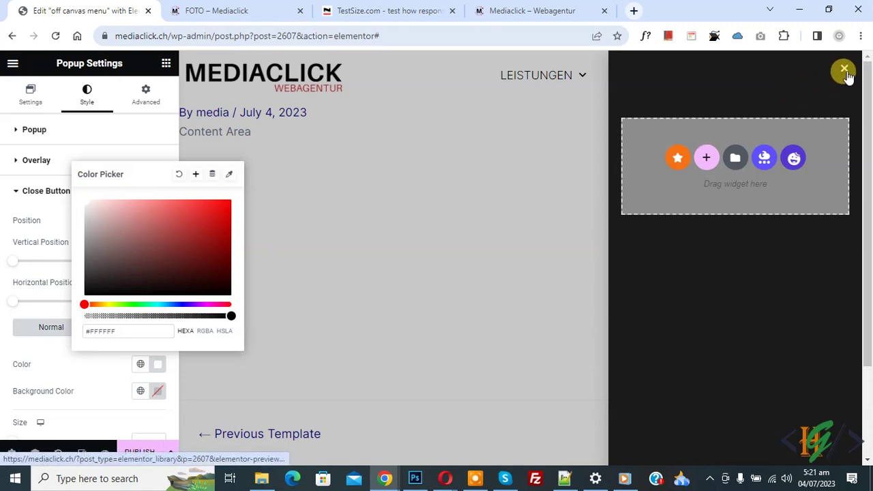
pyautogui.click(65, 390)
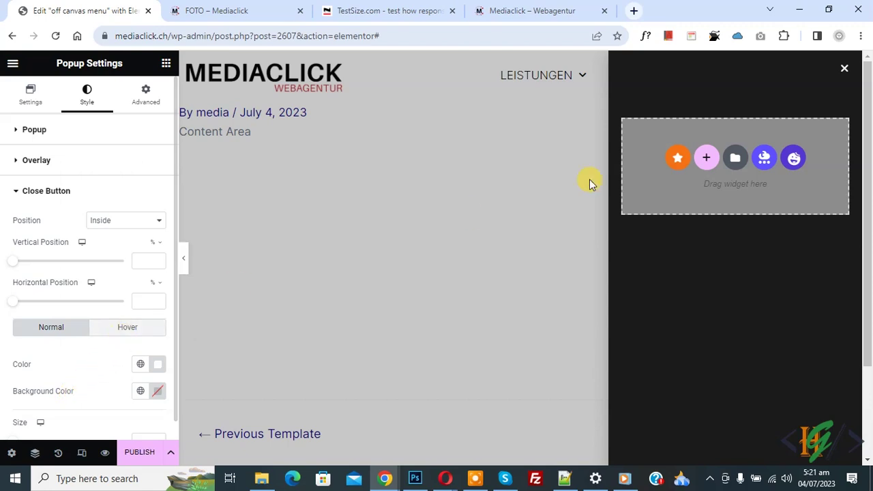
# Increase the close button Size slider to enlarge the X.
pyautogui.scroll(-1, 13, 390)
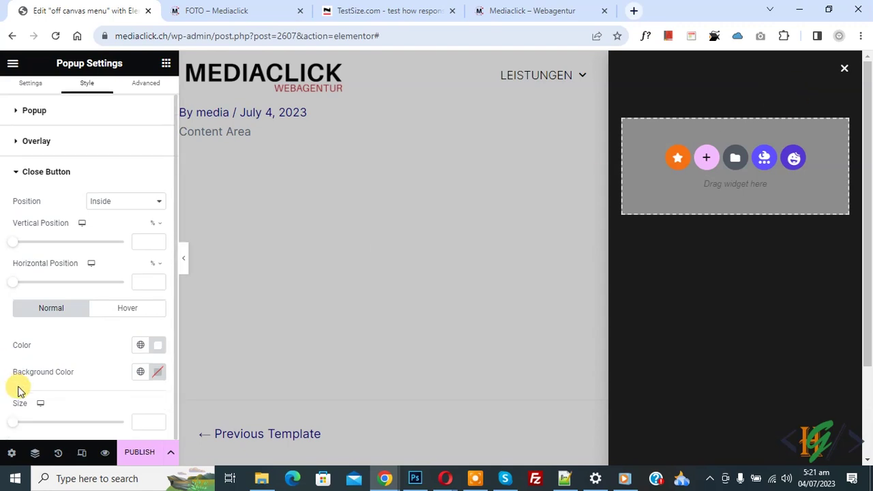
pyautogui.moveTo(15, 425); pyautogui.dragTo(68, 423)
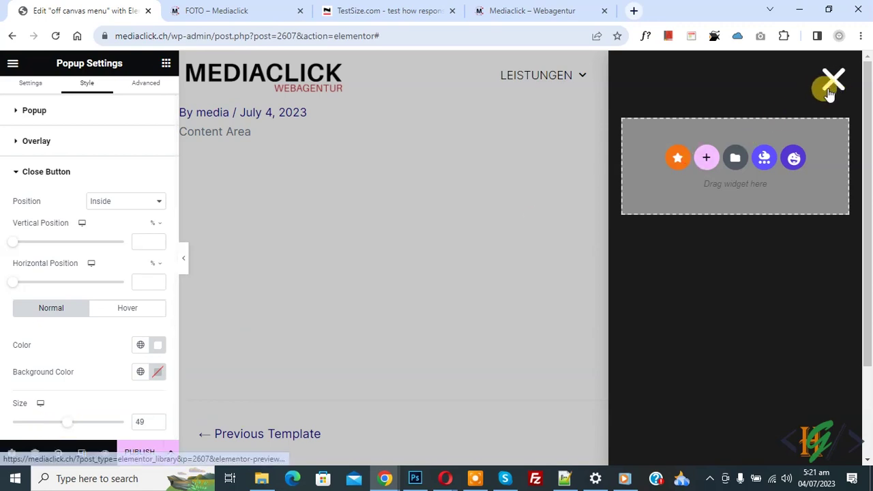
pyautogui.moveTo(64, 423); pyautogui.dragTo(39, 420)
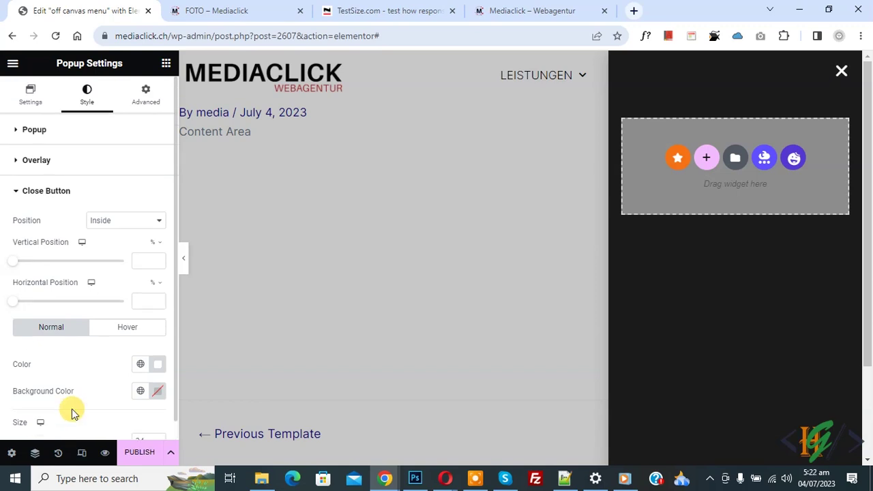
pyautogui.scroll(1, 69, 407)
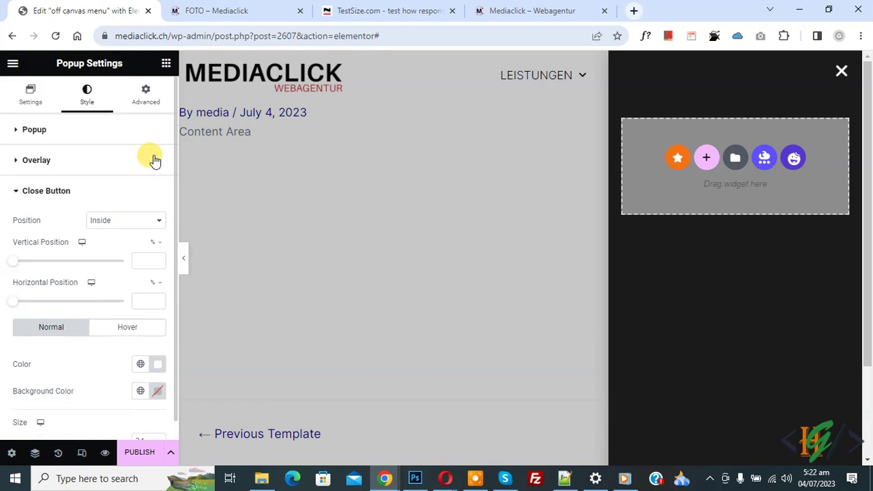
pyautogui.click(147, 101)
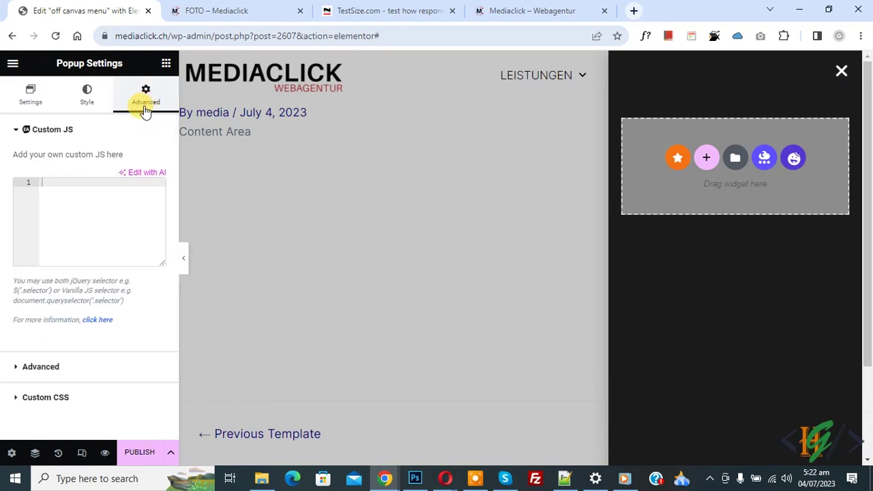
# Turn on Prevent Closing on Overlay, Prevent Closing on ESC key and Disable Page Scrolling.
pyautogui.click(41, 366)
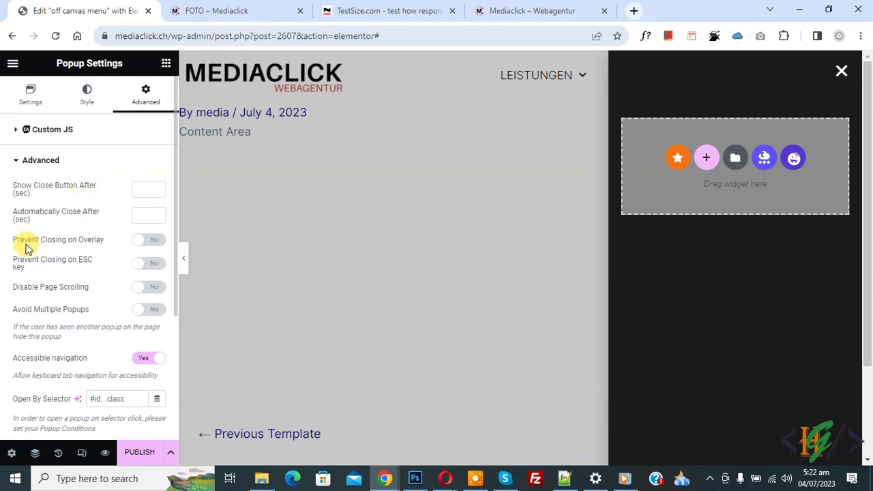
pyautogui.click(146, 241)
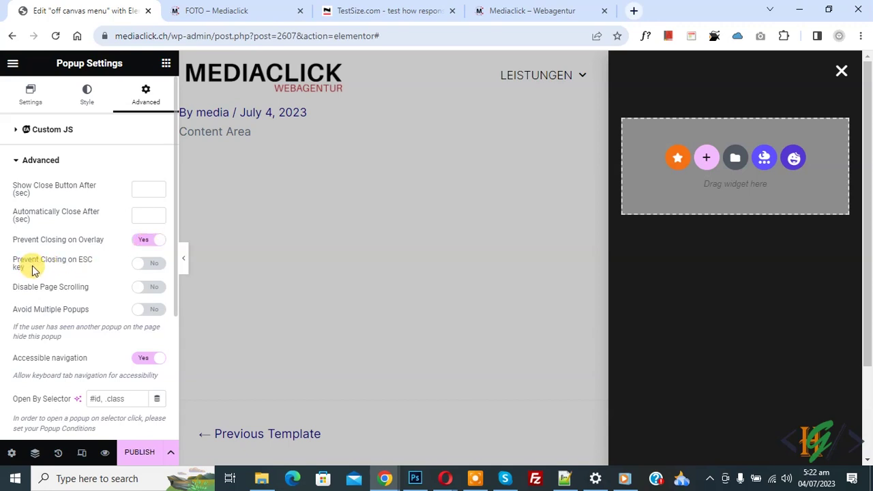
pyautogui.click(146, 264)
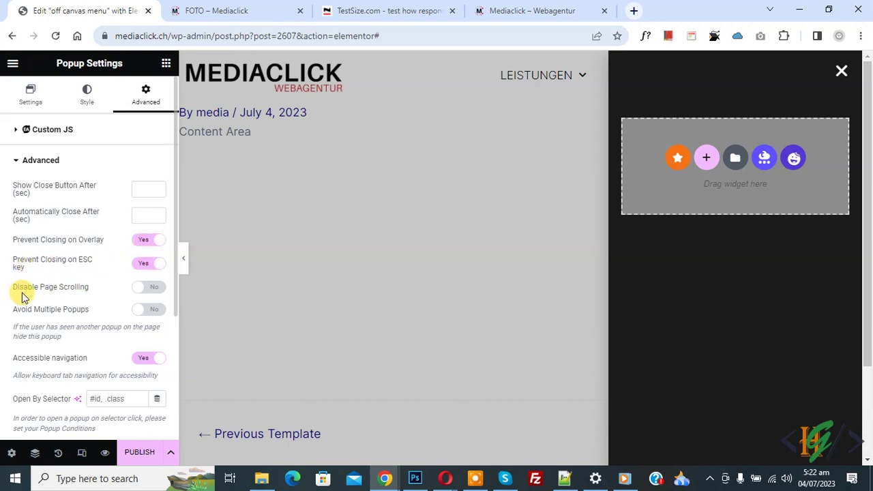
pyautogui.click(150, 288)
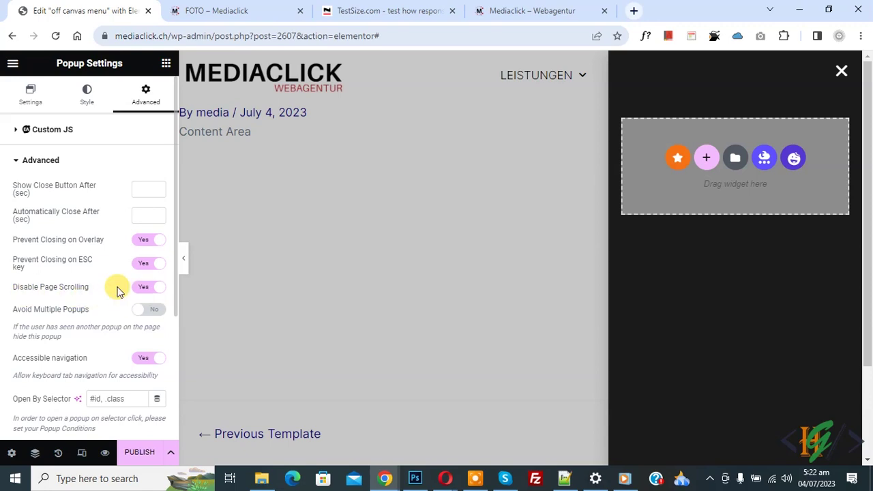
pyautogui.scroll(-3, 109, 284)
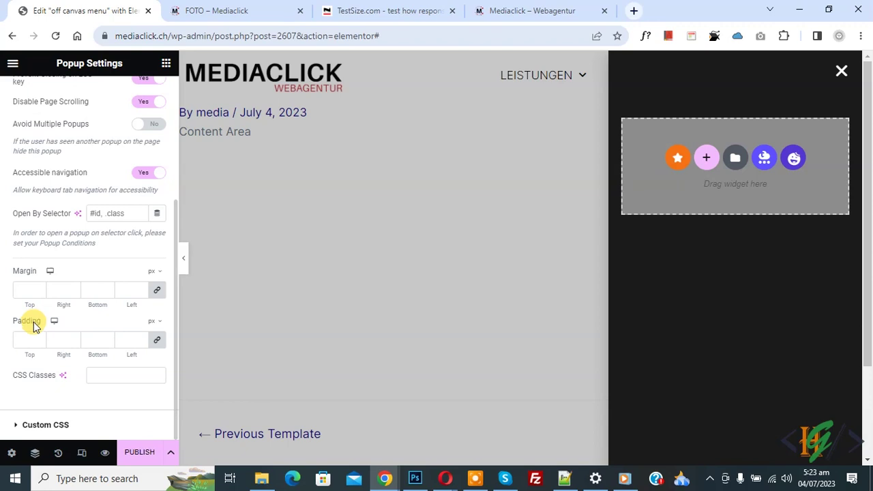
# Unlink the padding sides and set top, right, bottom and left padding each to 20 px.
pyautogui.click(33, 343)
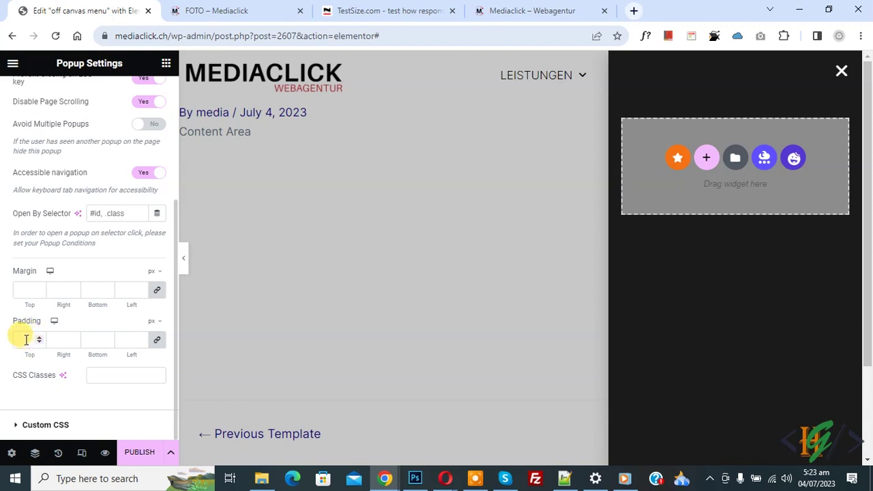
pyautogui.click(156, 343)
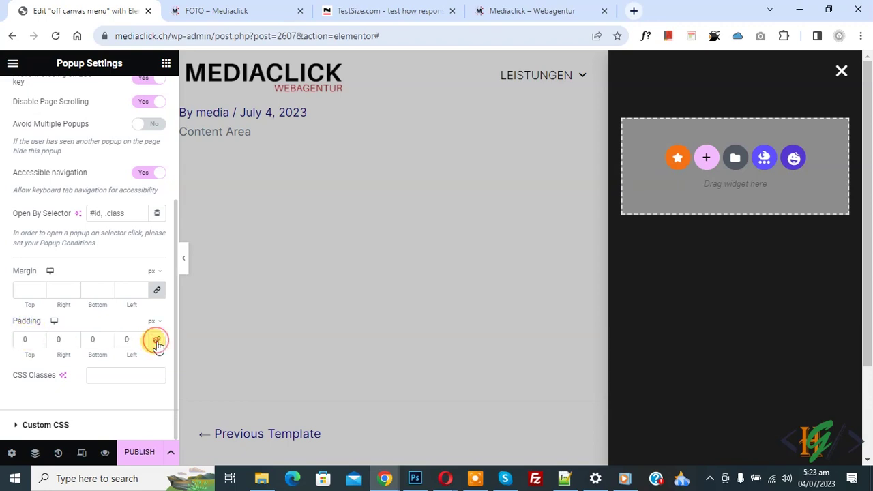
pyautogui.click(20, 344)
pyautogui.write('20')
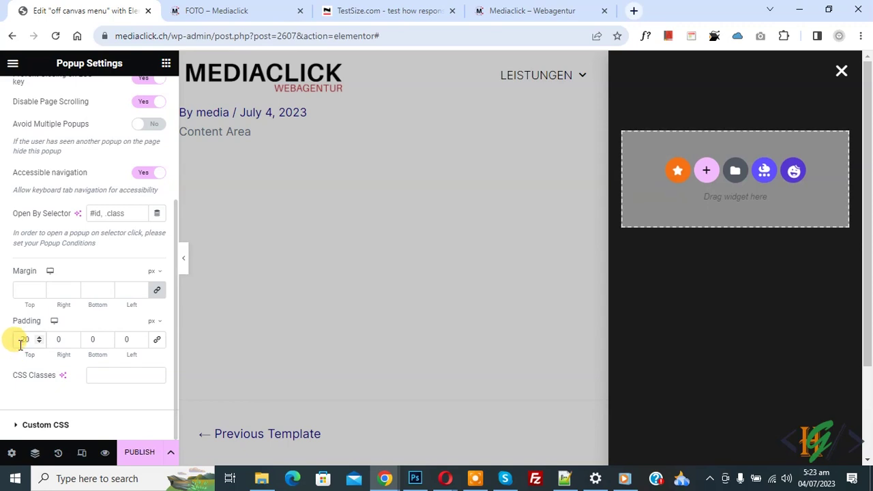
pyautogui.click(91, 341)
pyautogui.write('20')
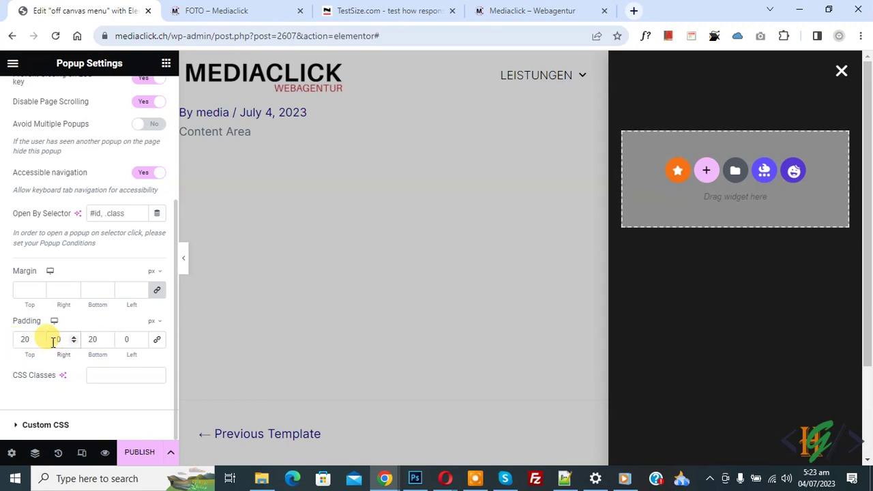
pyautogui.click(52, 343)
pyautogui.write('20')
pyautogui.click(121, 342)
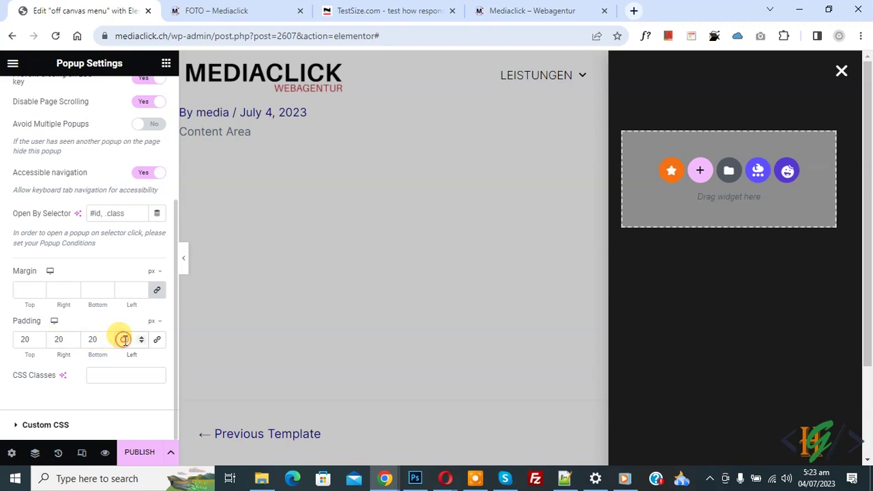
pyautogui.write('20')
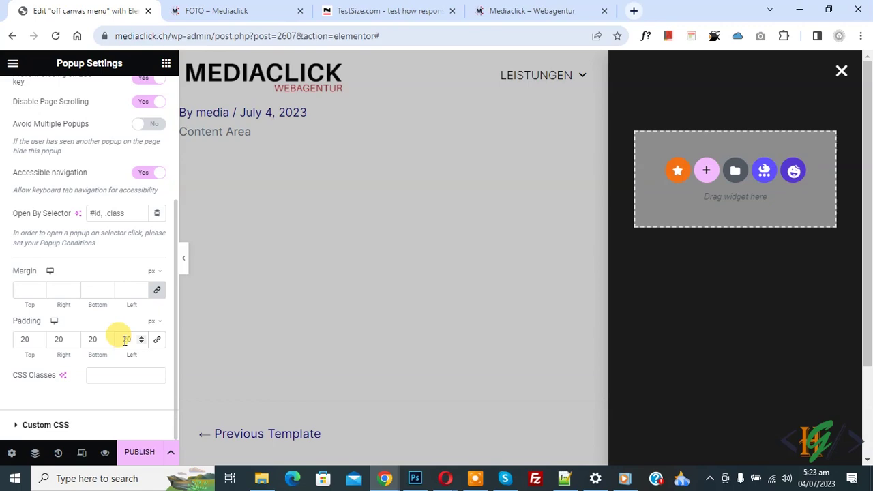
pyautogui.click(136, 452)
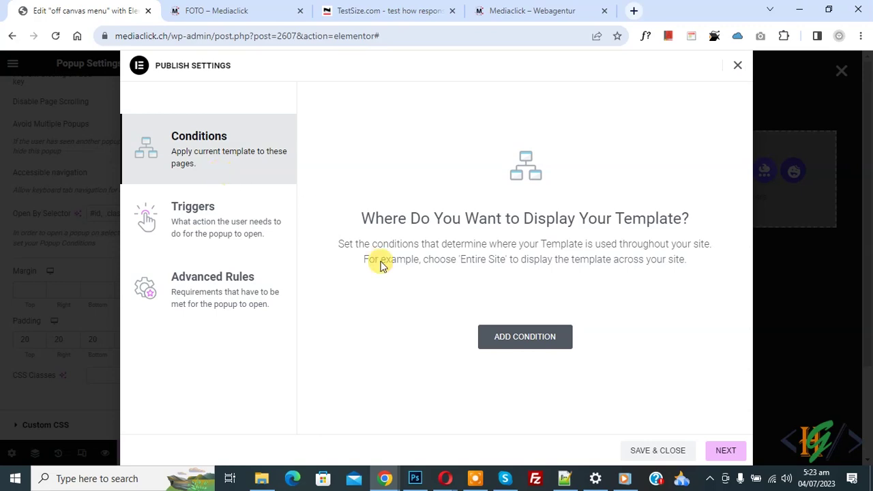
# Save & close the publish settings with no conditions, then add a new section to the popup.
pyautogui.click(666, 452)
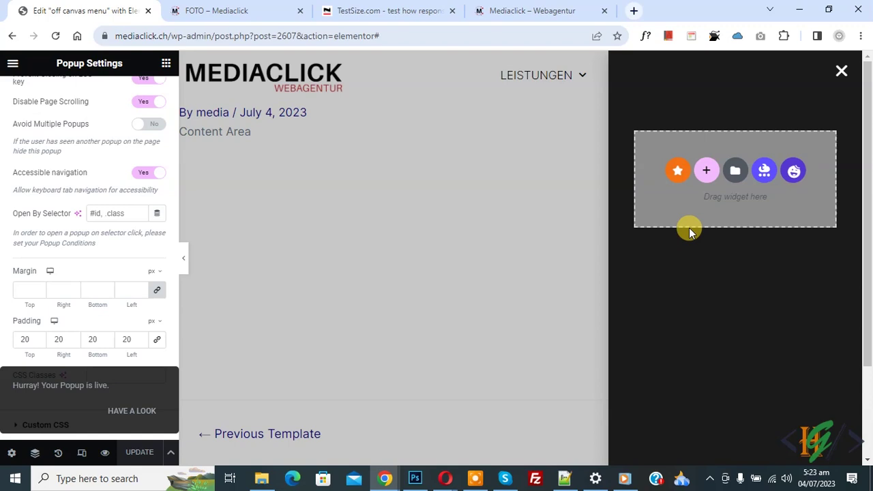
pyautogui.click(708, 172)
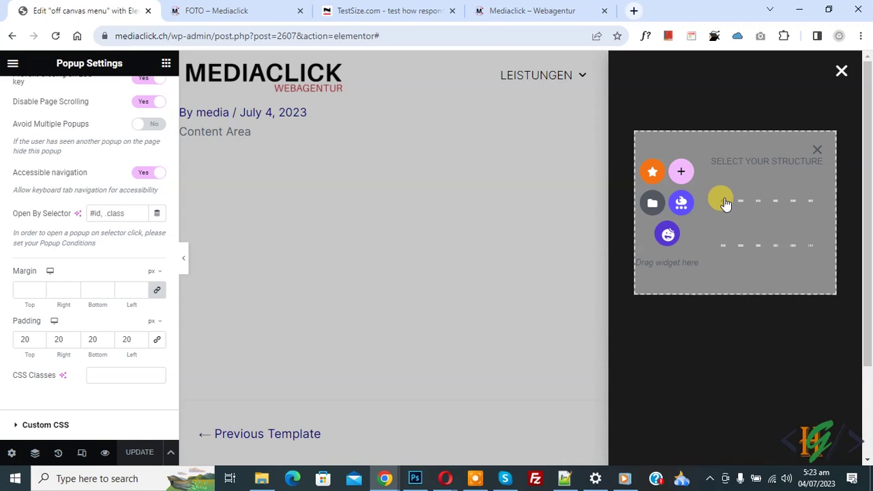
# Add a single-column section to the popup and drop the WordPress Menu widget (searched 'menu') into it.
pyautogui.click(725, 202)
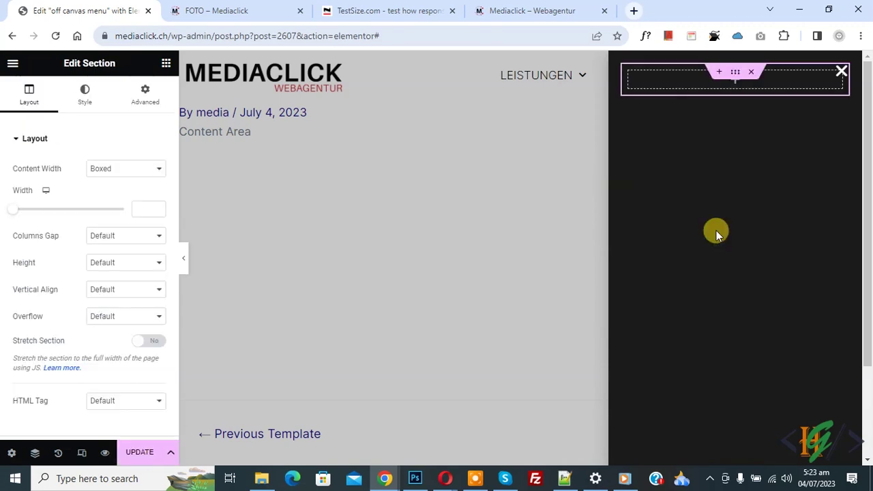
pyautogui.click(736, 87)
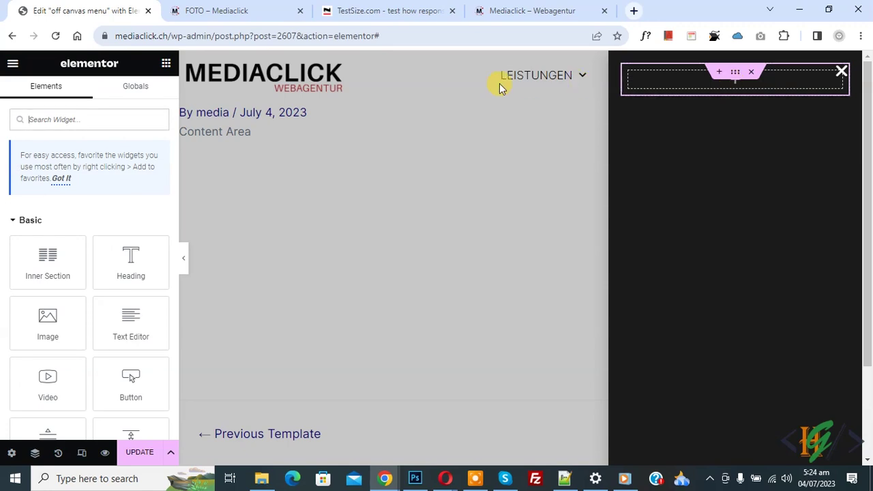
pyautogui.click(55, 120)
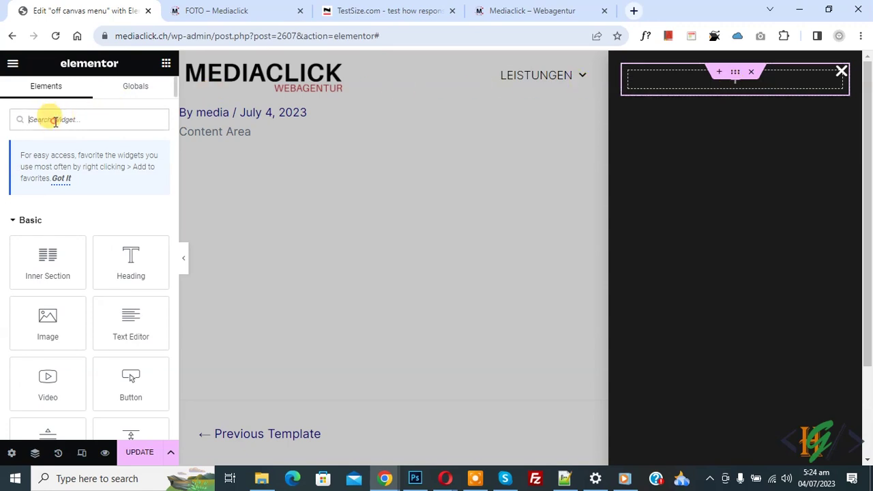
pyautogui.write('menu')
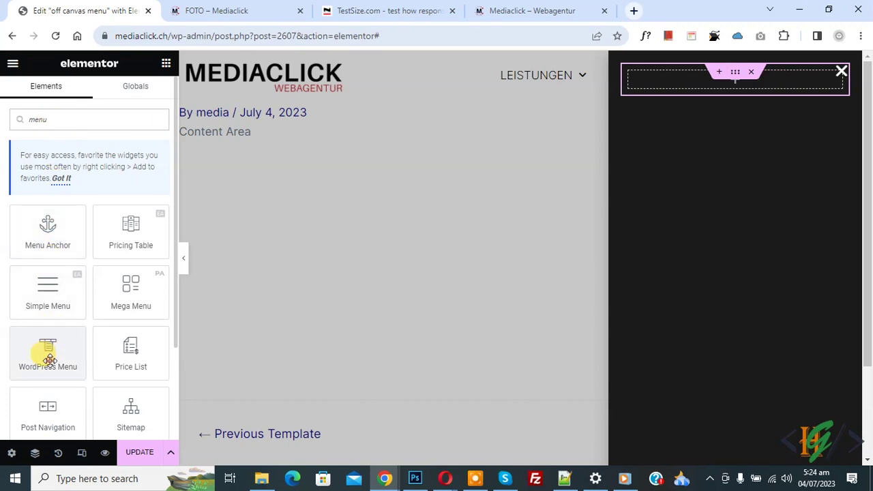
pyautogui.moveTo(50, 359); pyautogui.dragTo(692, 87)
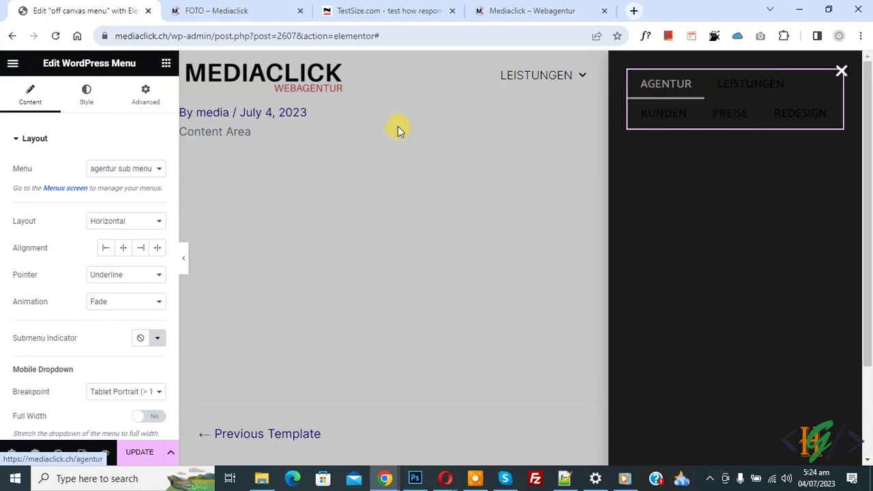
# Keep 'agentur sub menu' as the menu, with Dropdown layout and Toggle Button set to None.
pyautogui.click(109, 169)
pyautogui.click(107, 142)
pyautogui.click(107, 142)
pyautogui.click(107, 141)
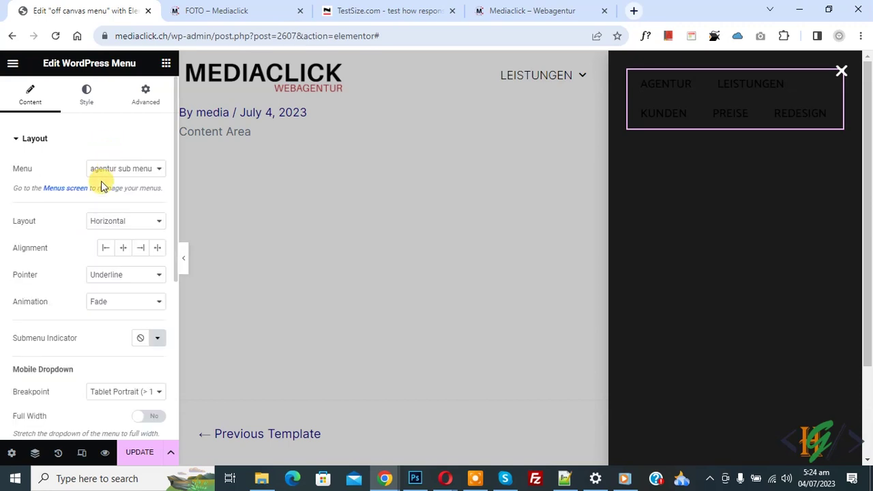
pyautogui.click(112, 225)
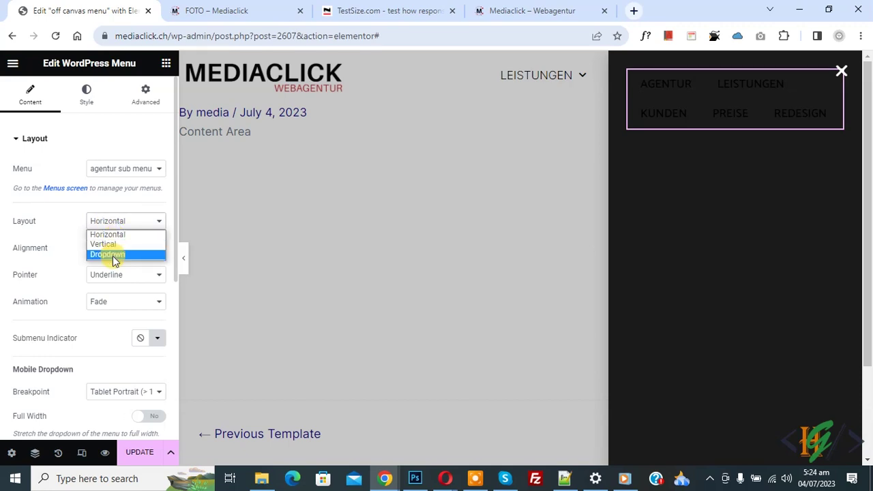
pyautogui.click(112, 256)
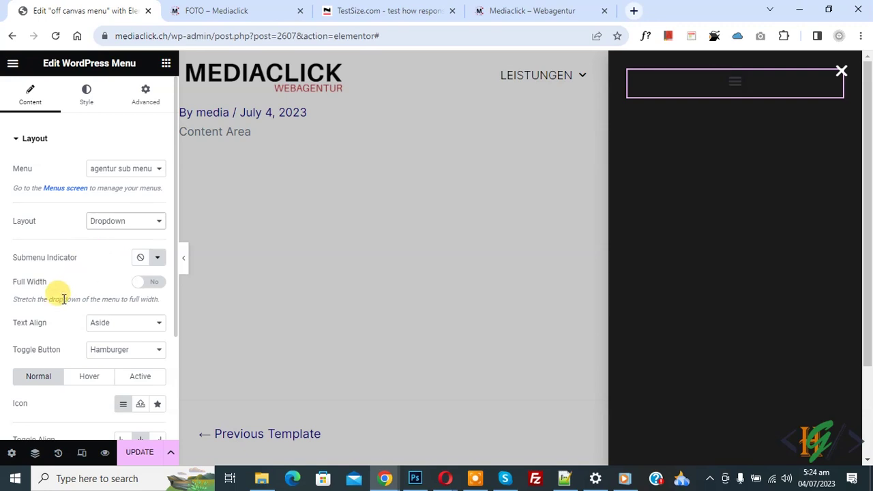
pyautogui.click(113, 352)
pyautogui.click(105, 364)
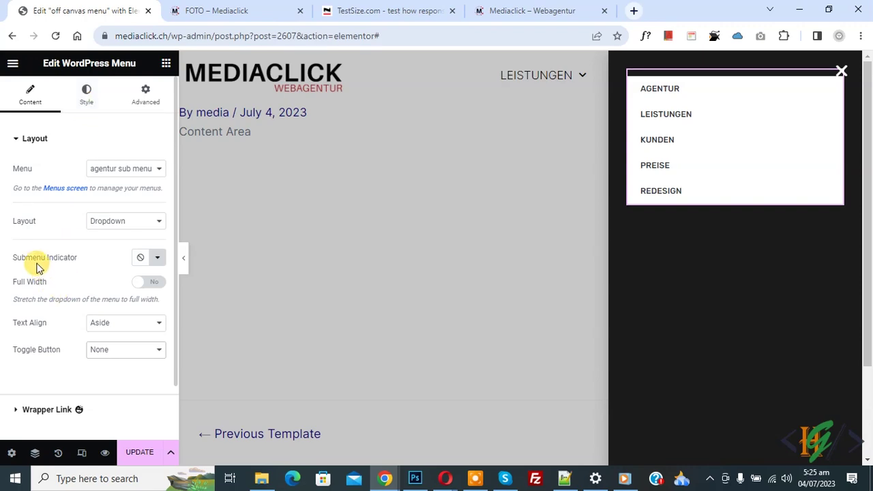
# Set the submenu indicator to a chevron icon.
pyautogui.click(155, 261)
pyautogui.click(355, 195)
pyautogui.click(724, 450)
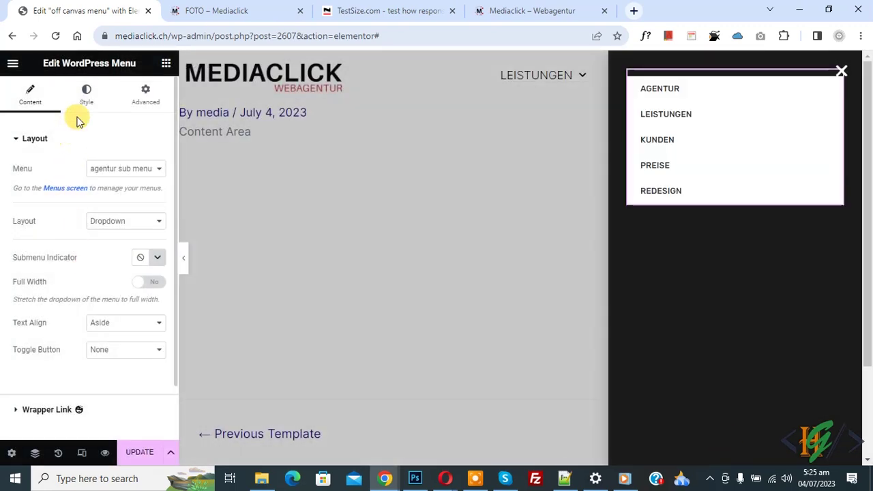
pyautogui.click(86, 97)
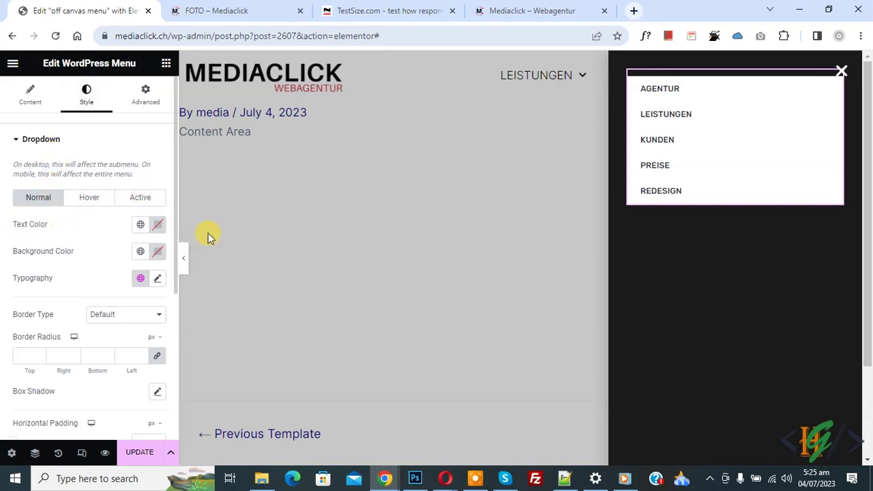
# Set the normal dropdown text colour to white with a fully transparent background.
pyautogui.click(156, 225)
pyautogui.moveTo(121, 298); pyautogui.dragTo(6, 227)
pyautogui.click(8, 229)
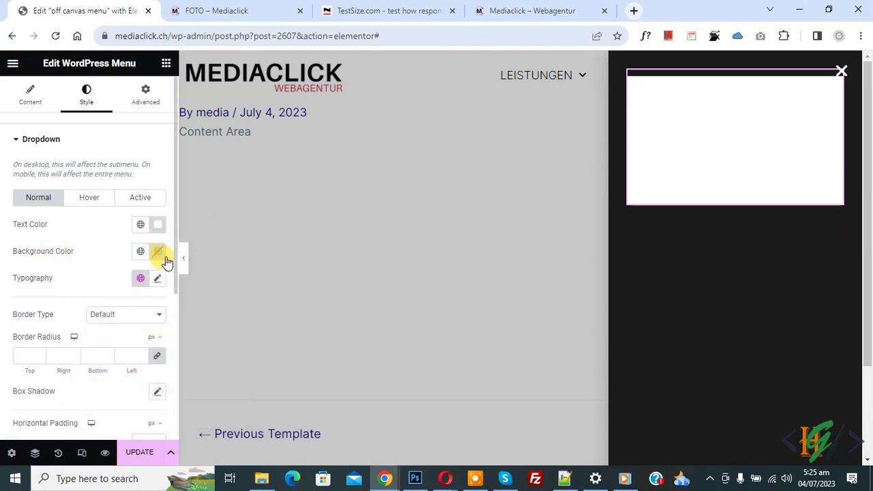
pyautogui.click(158, 253)
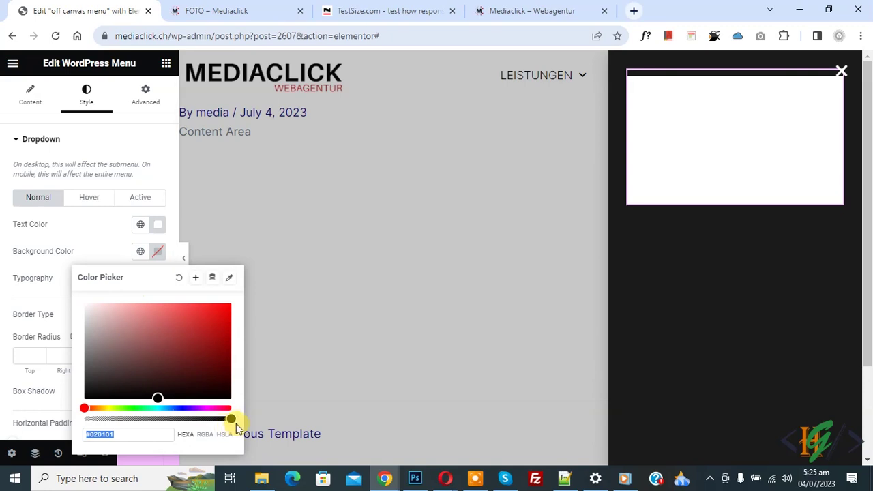
pyautogui.moveTo(230, 419); pyautogui.dragTo(68, 411)
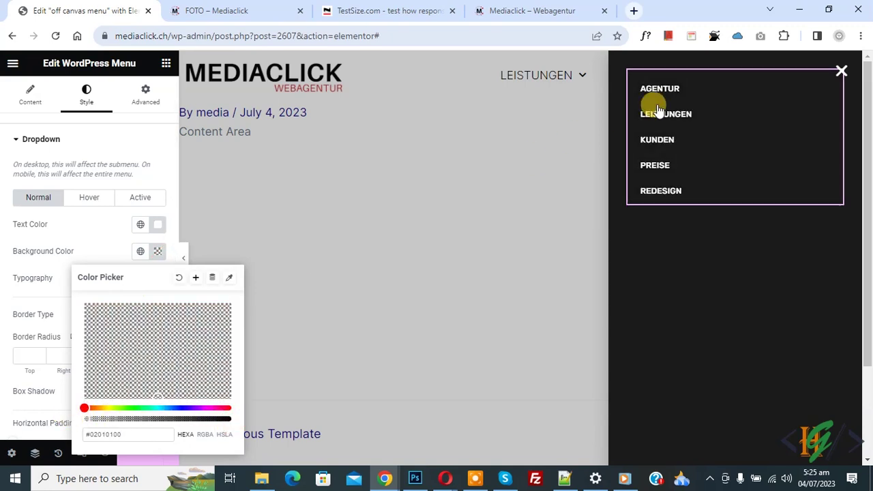
pyautogui.click(5, 216)
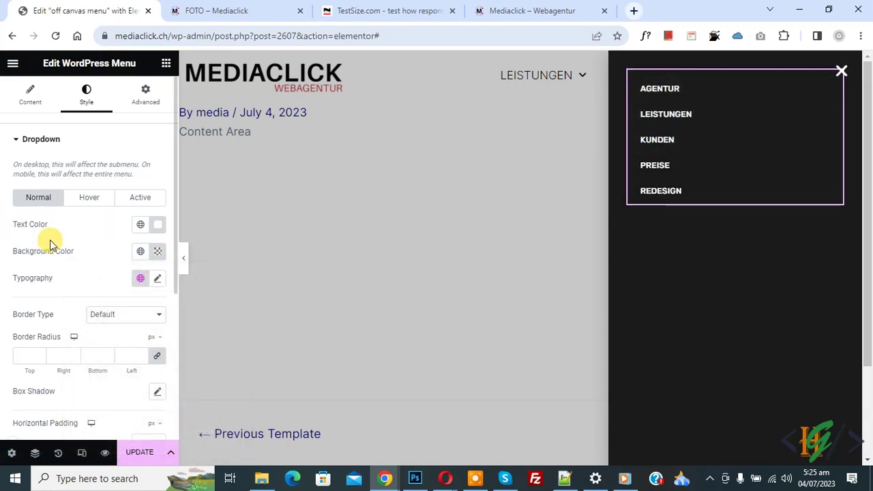
# Make the hover text colour red with a transparent hover background.
pyautogui.click(76, 198)
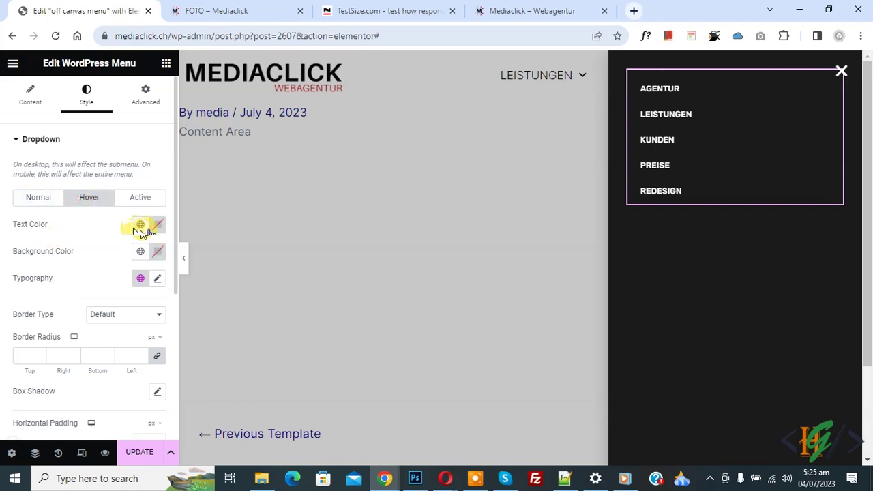
pyautogui.click(156, 226)
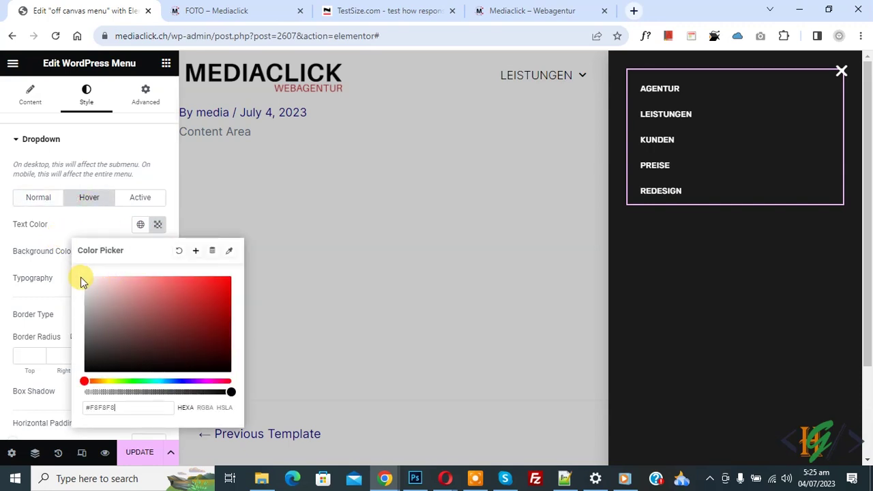
pyautogui.click(221, 285)
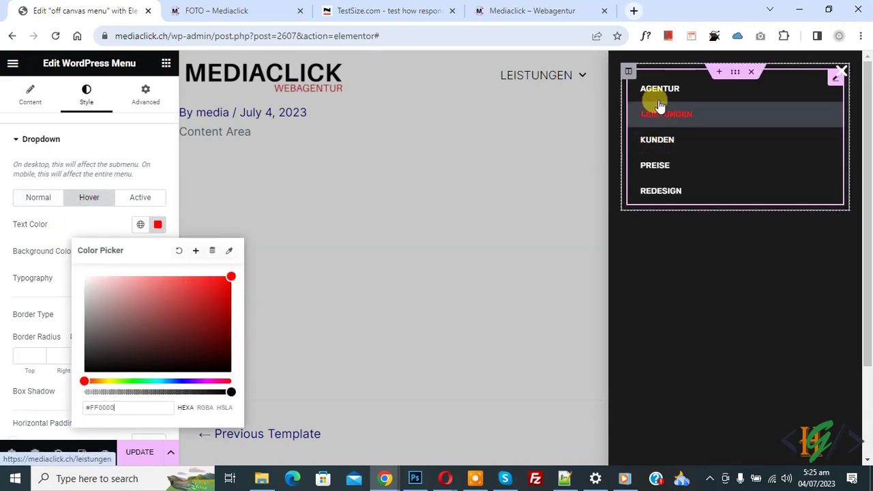
pyautogui.click(150, 252)
pyautogui.click(156, 252)
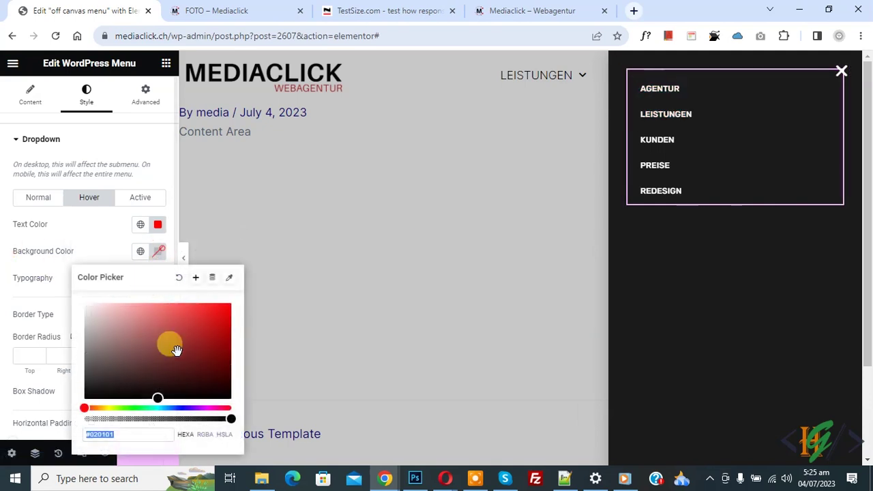
pyautogui.moveTo(228, 418); pyautogui.dragTo(87, 418)
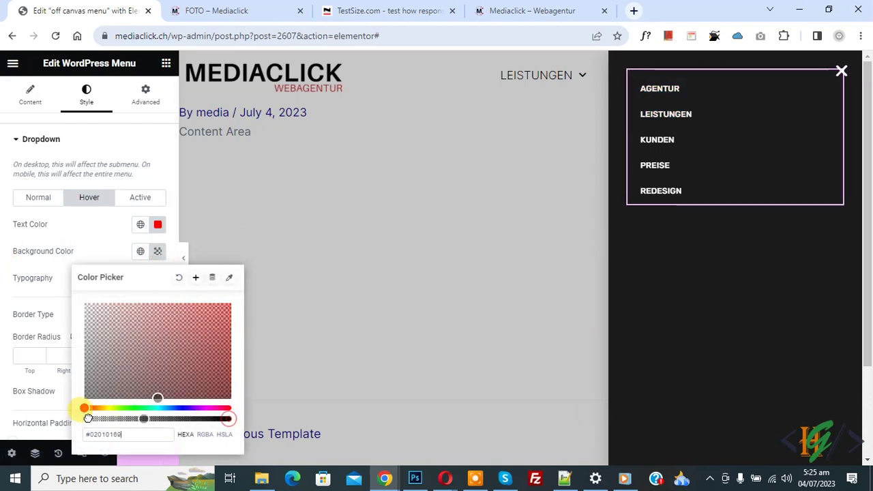
pyautogui.click(75, 253)
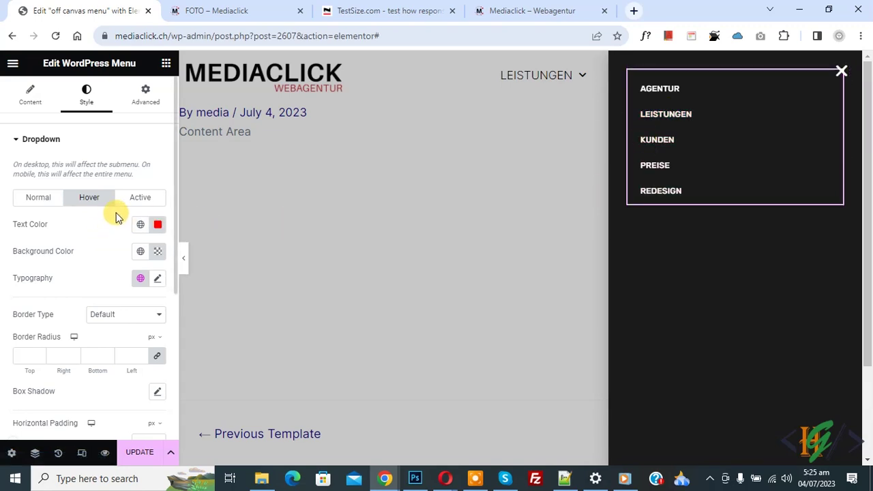
# Make the active-item text colour red with a transparent active background.
pyautogui.click(140, 199)
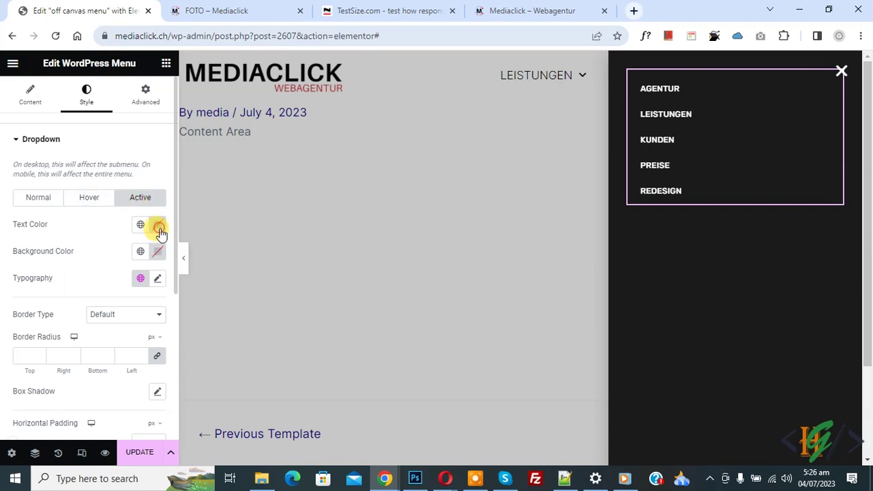
pyautogui.click(158, 224)
pyautogui.click(158, 224)
pyautogui.click(157, 225)
pyautogui.click(206, 288)
pyautogui.click(249, 282)
pyautogui.click(157, 251)
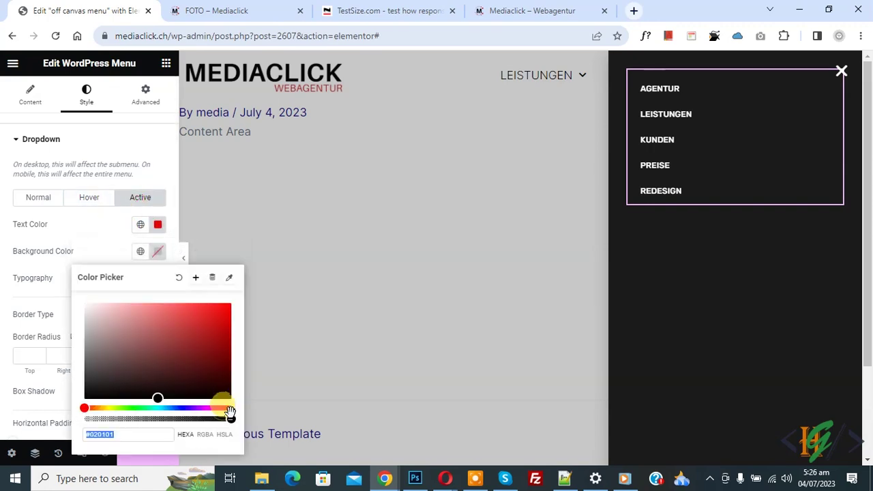
pyautogui.moveTo(229, 419); pyautogui.dragTo(86, 418)
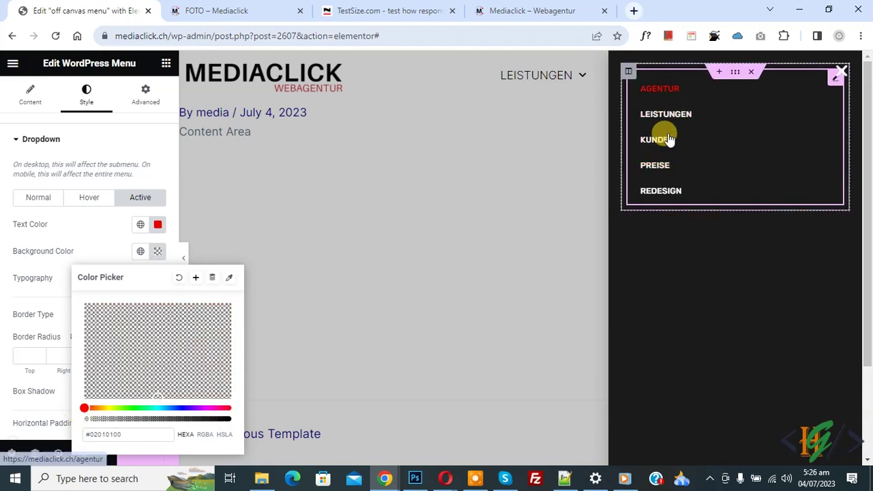
pyautogui.click(2, 243)
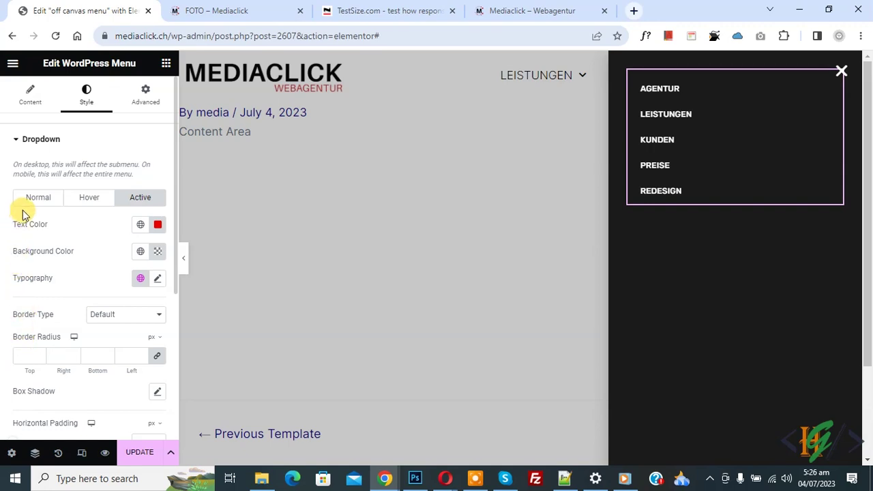
# Set the dropdown menu items' typography font size to 20 px.
pyautogui.click(158, 279)
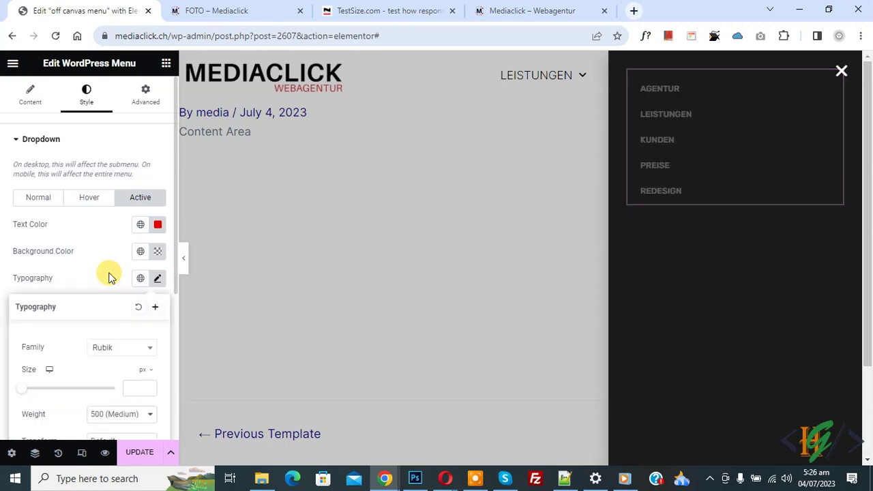
pyautogui.scroll(-2, 84, 270)
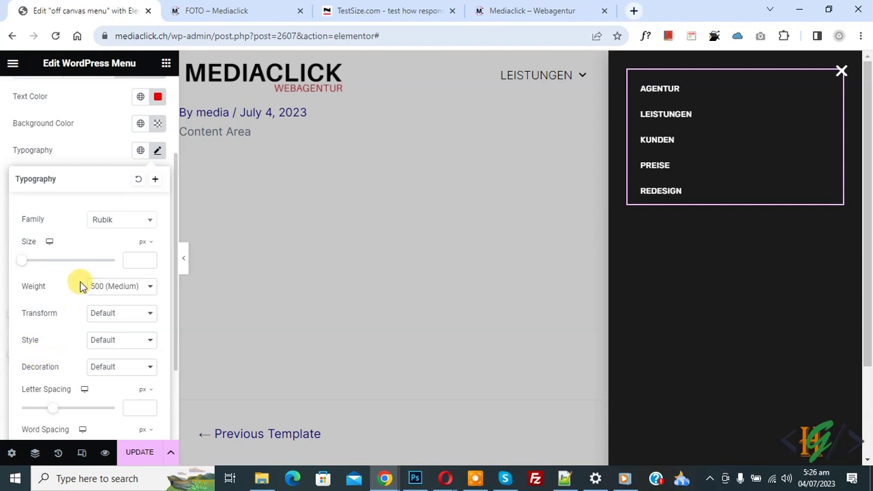
pyautogui.click(138, 259)
pyautogui.write('20')
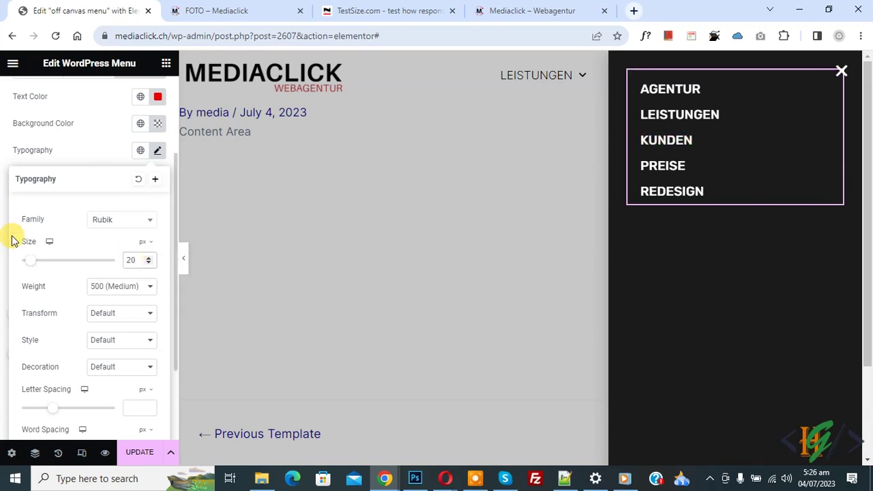
pyautogui.click(3, 154)
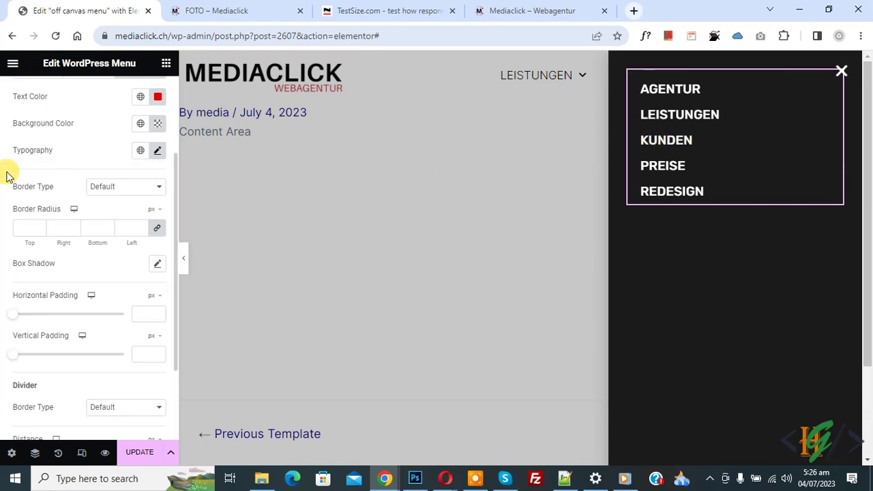
# Set the menu items' horizontal padding to 12 and vertical padding to 20.
pyautogui.scroll(-1, 37, 241)
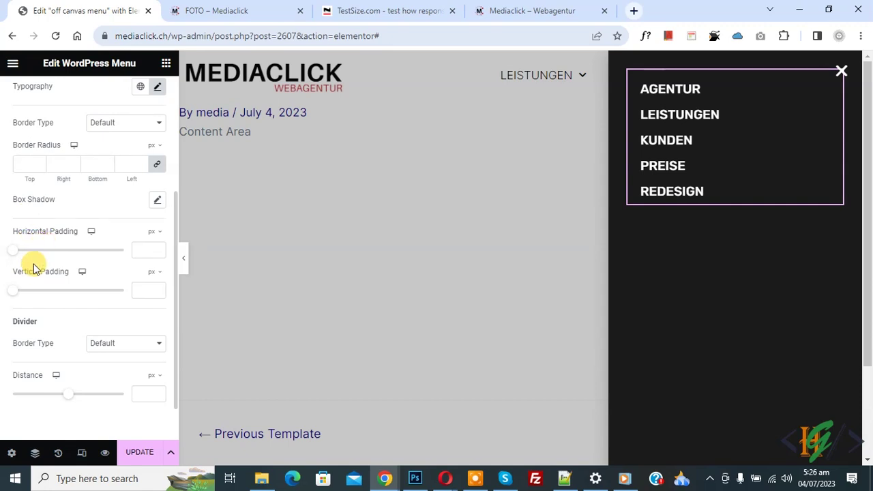
pyautogui.click(157, 249)
pyautogui.click(157, 248)
pyautogui.click(157, 248)
pyautogui.click(157, 249)
pyautogui.click(157, 248)
pyautogui.click(157, 248)
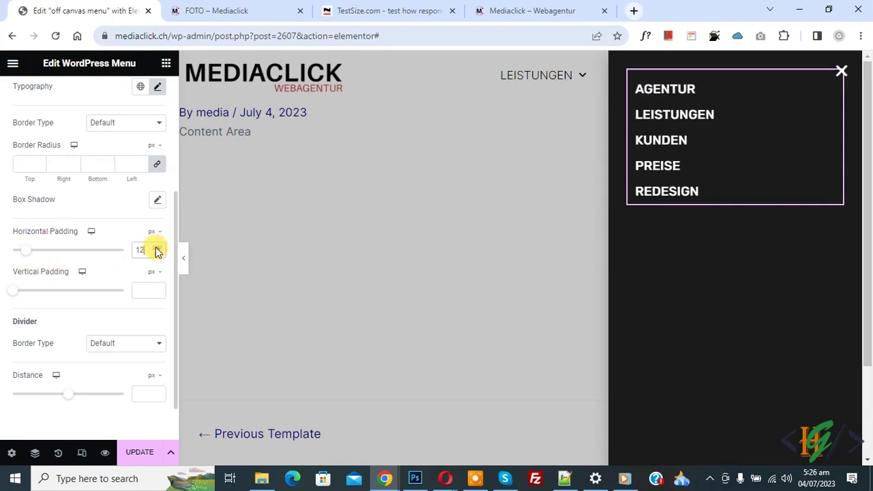
pyautogui.click(141, 289)
pyautogui.write('20')
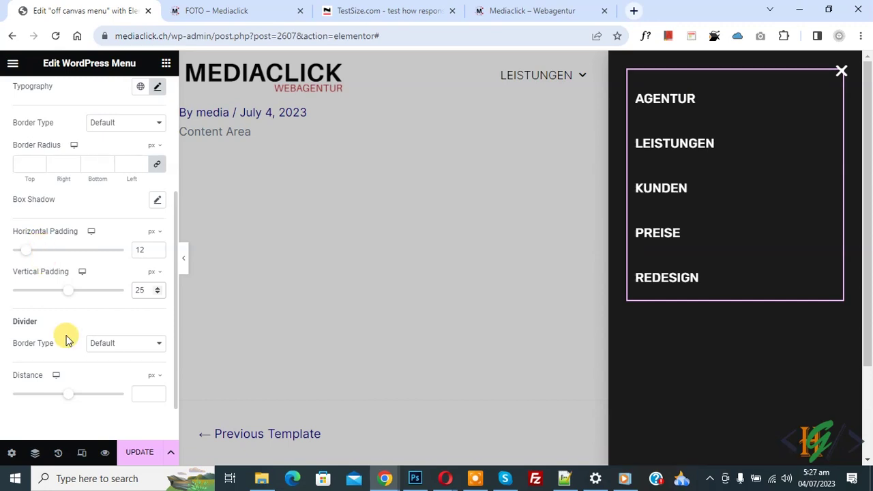
# Update the popup template and save & close it.
pyautogui.scroll(3, 64, 336)
pyautogui.click(143, 100)
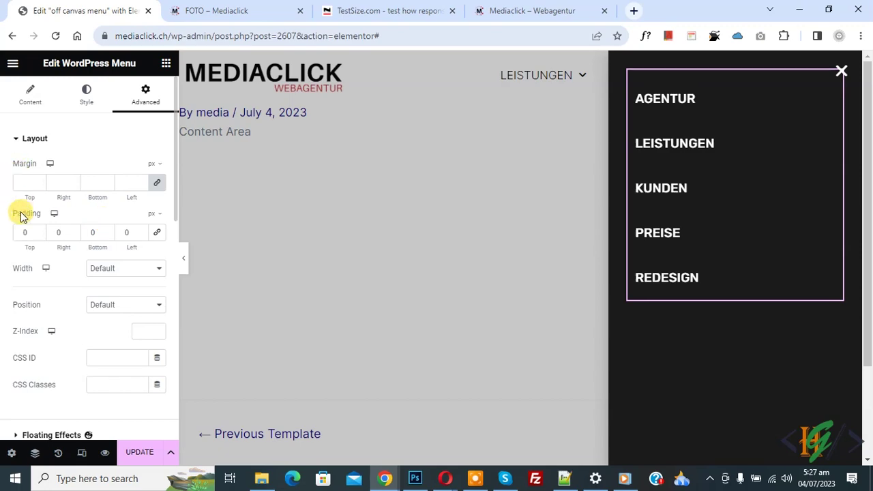
pyautogui.click(140, 452)
pyautogui.click(658, 451)
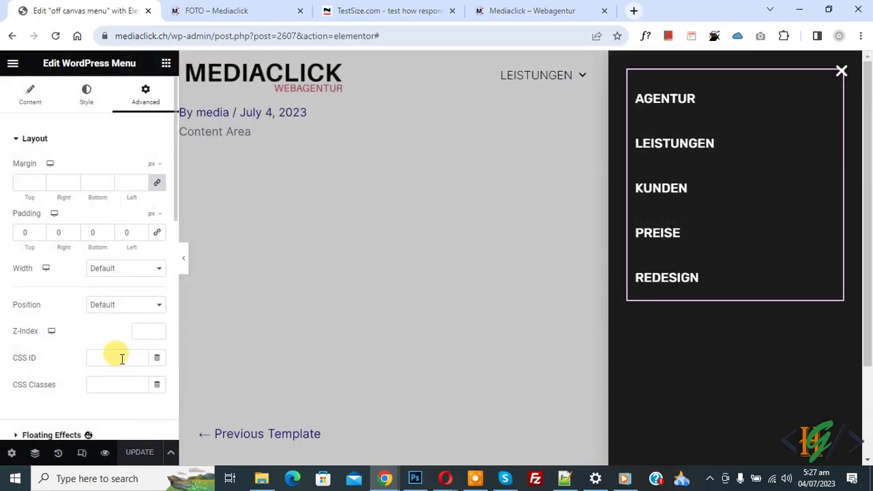
# Set the popup width to 314 px in Popup Settings and save & close.
pyautogui.click(11, 454)
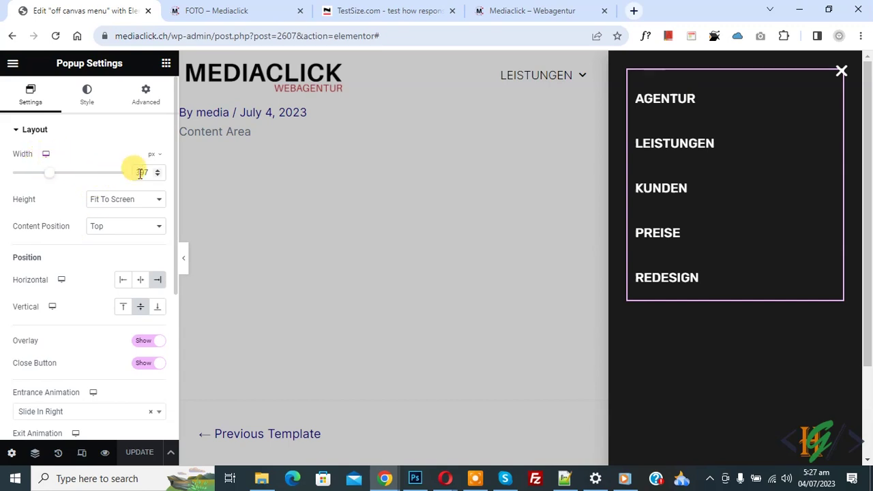
pyautogui.moveTo(48, 178); pyautogui.dragTo(41, 179)
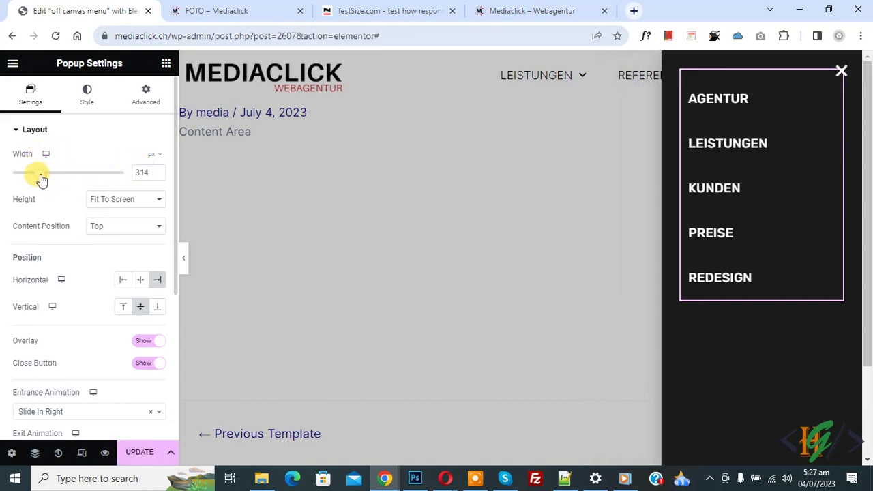
pyautogui.click(138, 453)
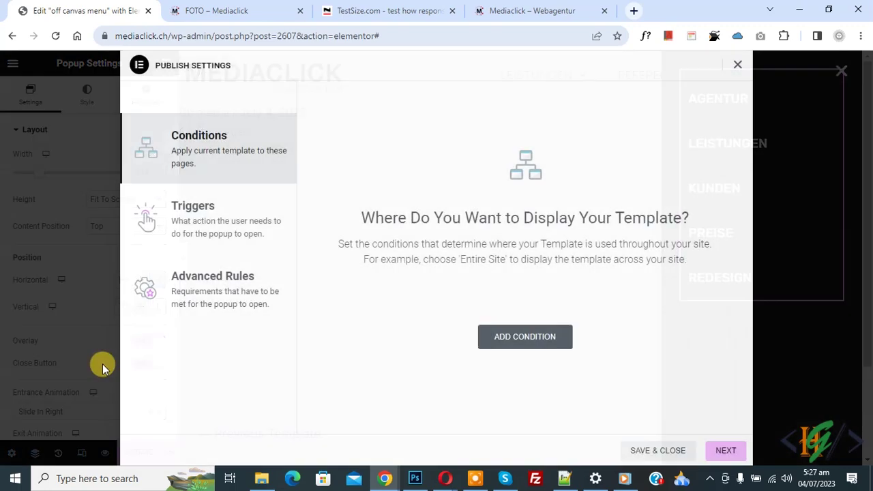
pyautogui.click(672, 452)
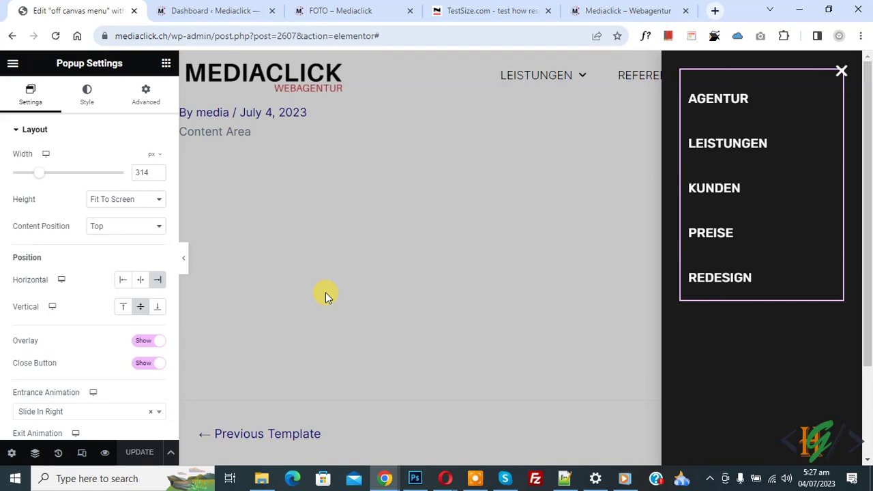
# Open the 'off canvas' header from Saved Templates > Header in Elementor.
pyautogui.click(195, 11)
pyautogui.scroll(-1, 326, 154)
pyautogui.scroll(-1, 326, 153)
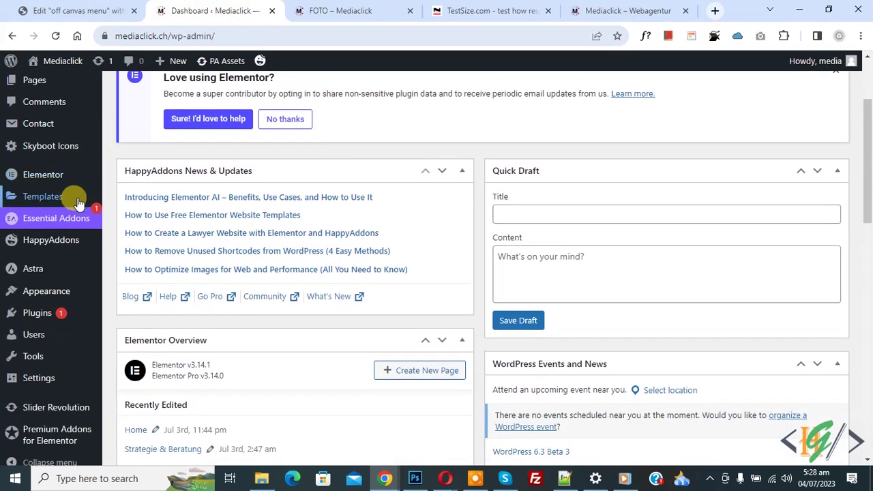
pyautogui.moveTo(72, 196)
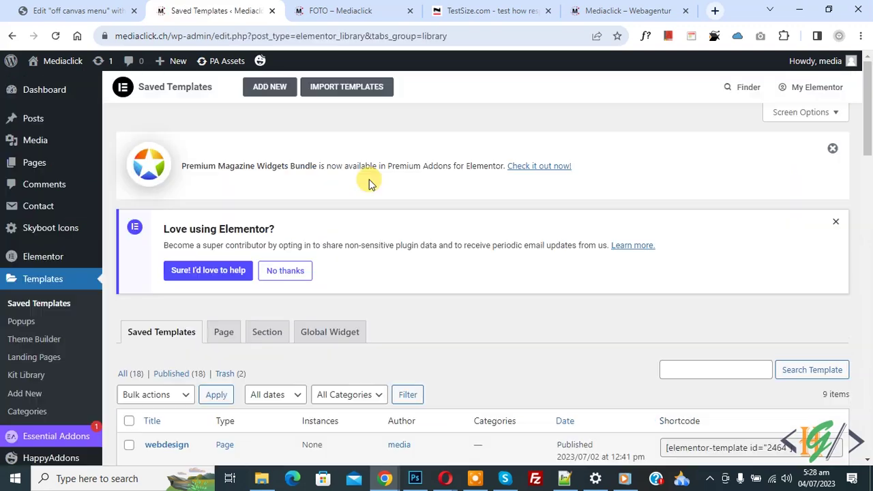
pyautogui.click(126, 374)
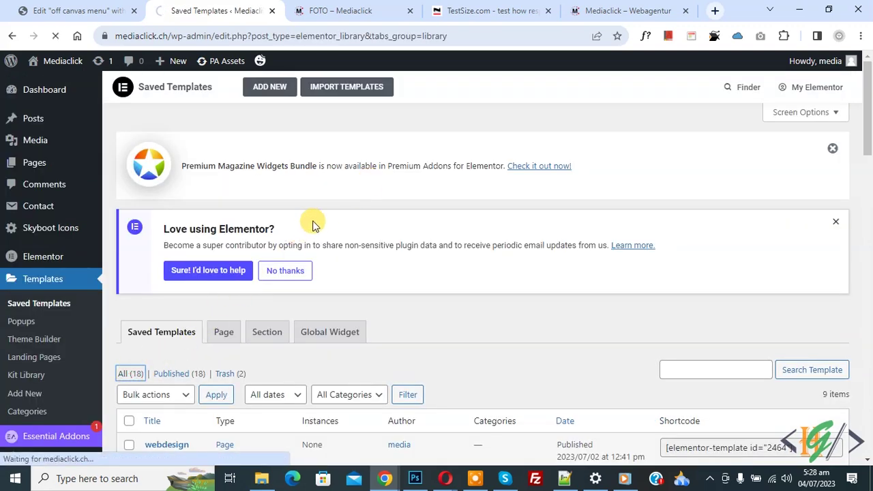
pyautogui.click(379, 333)
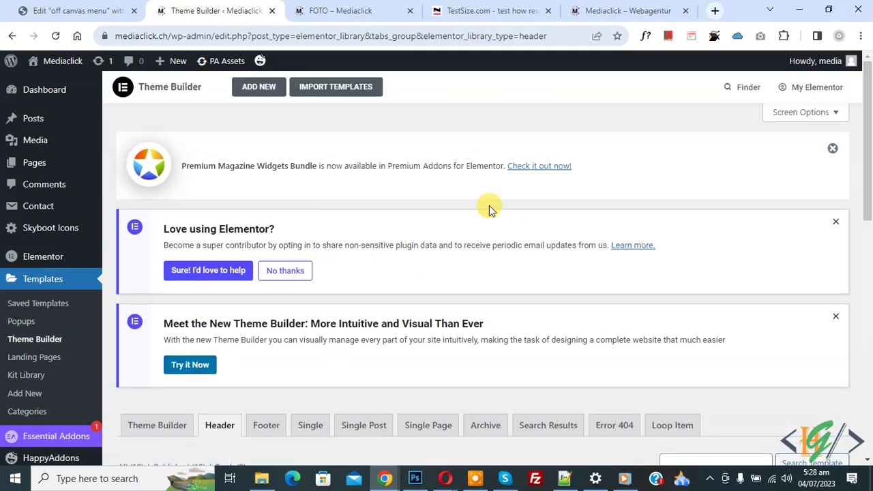
pyautogui.scroll(-3, 489, 205)
pyautogui.scroll(-1, 489, 205)
pyautogui.moveTo(195, 282)
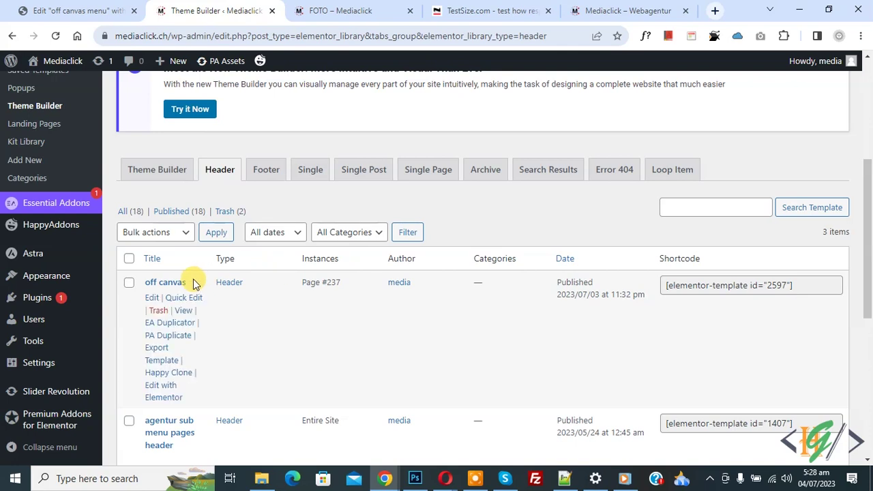
pyautogui.click(160, 389)
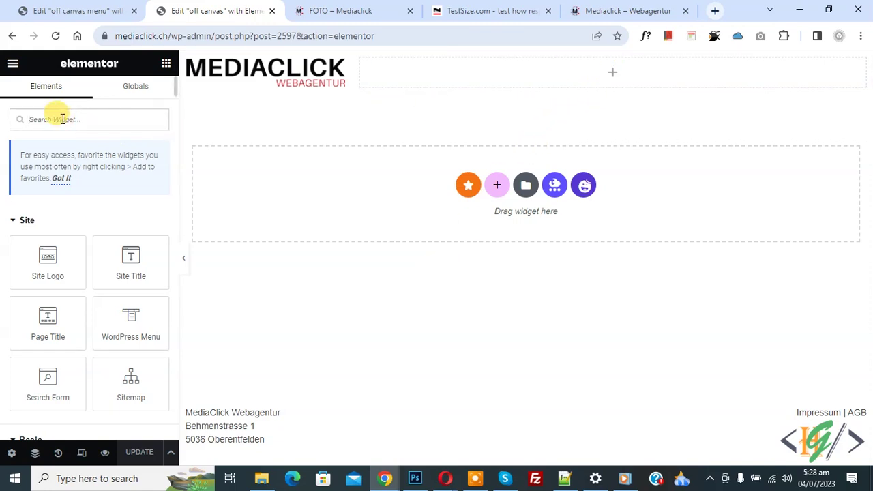
# Drop a Button widget beside the logo and clear its 'Click here' text.
pyautogui.write('button')
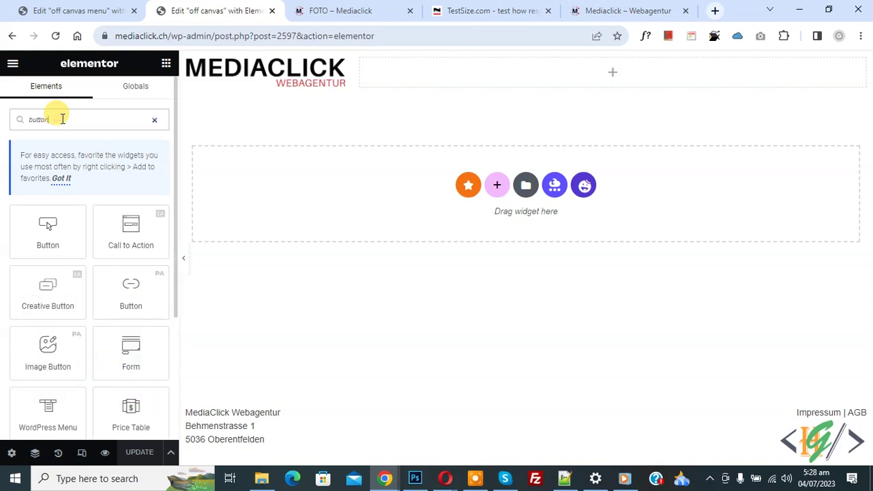
pyautogui.moveTo(51, 228); pyautogui.dragTo(501, 72)
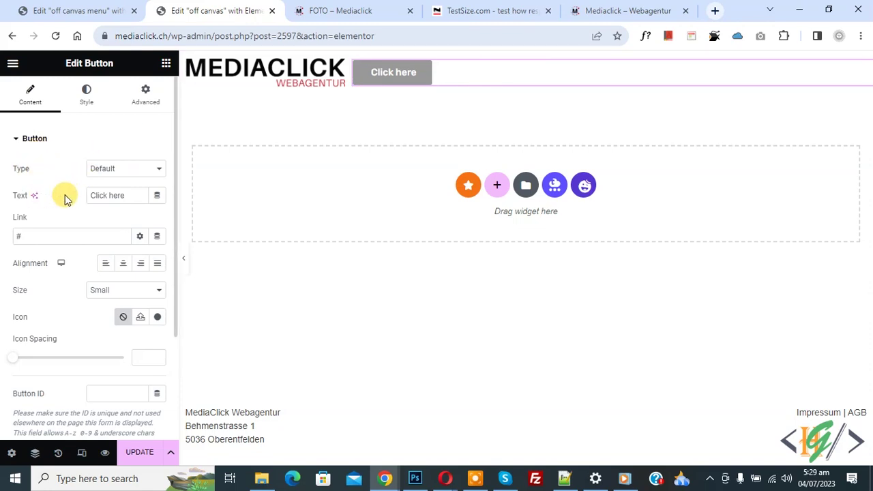
pyautogui.press('BackSpace')
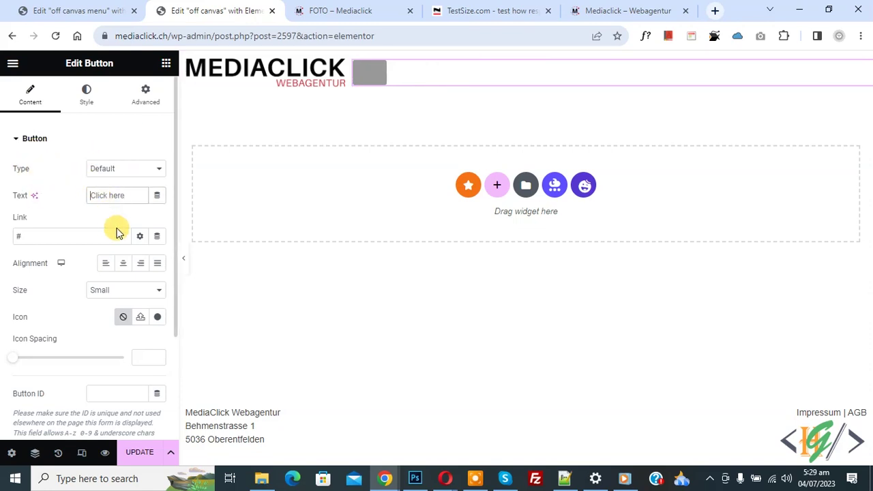
pyautogui.click(158, 238)
# Set the button link to Toggle Popup targeting 'off canvas menu (Template)'.
pyautogui.scroll(-1, 105, 308)
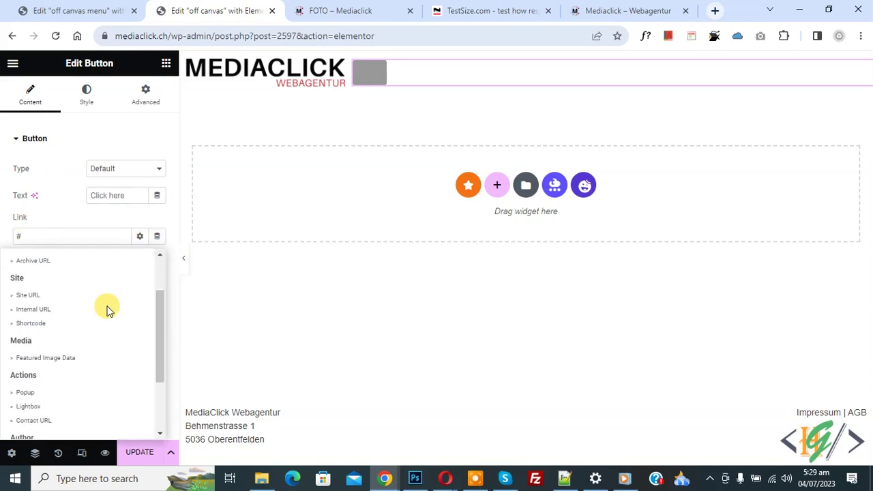
pyautogui.scroll(-1, 106, 311)
pyautogui.click(32, 335)
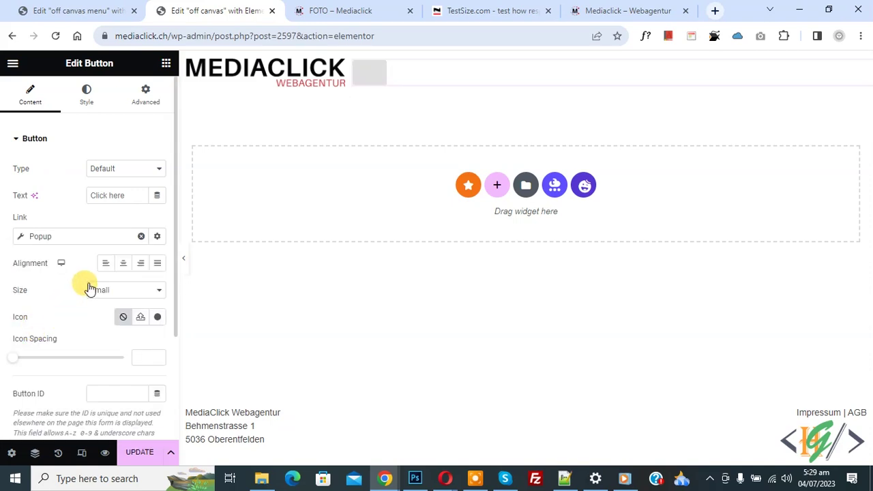
pyautogui.click(82, 234)
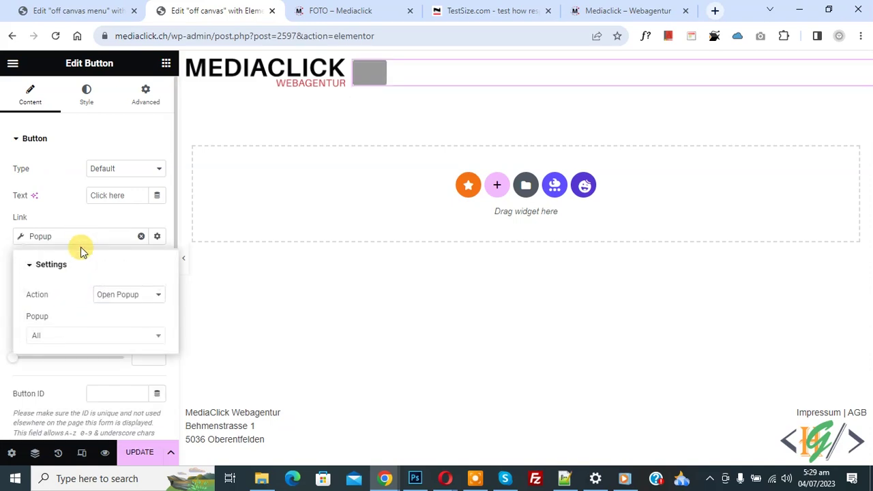
pyautogui.click(121, 295)
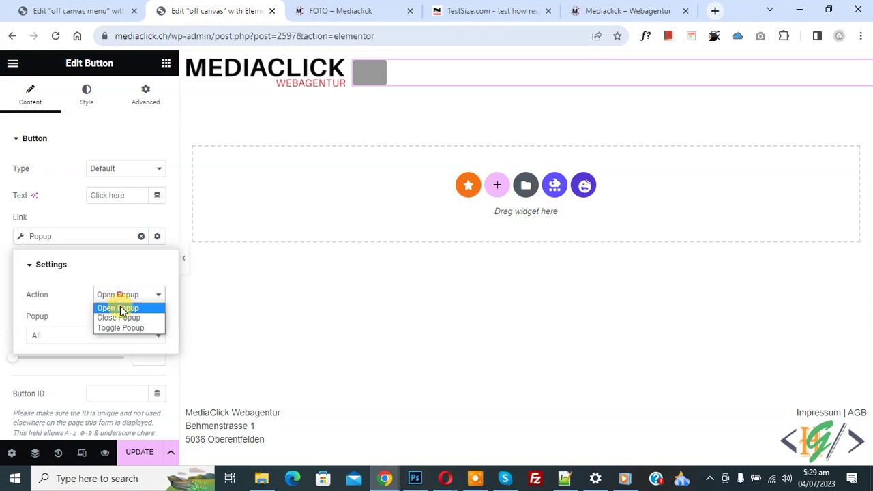
pyautogui.click(118, 326)
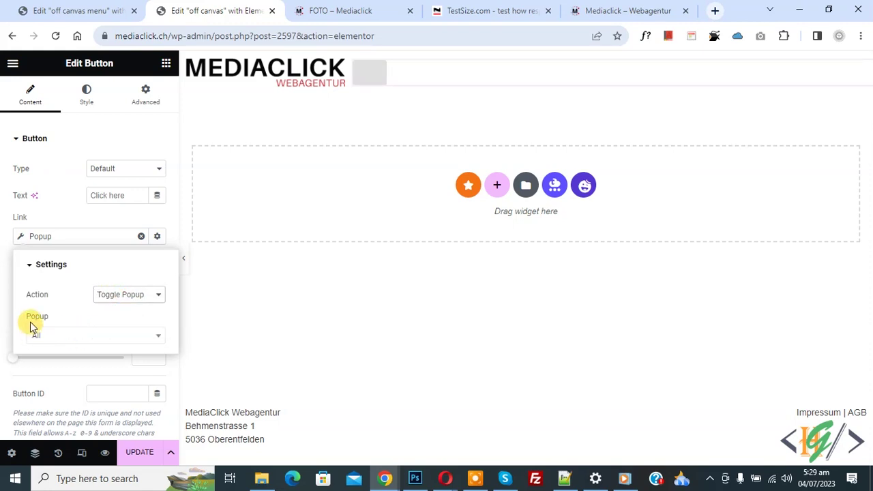
pyautogui.click(76, 336)
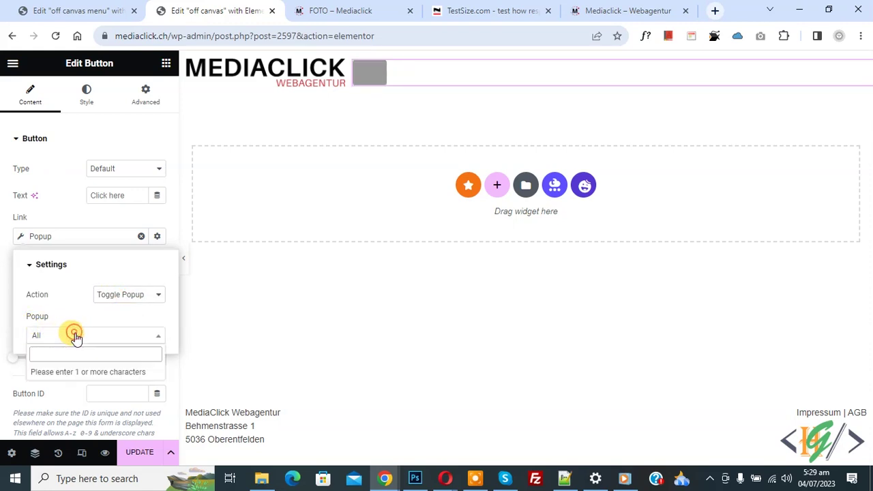
pyautogui.write('off canvas')
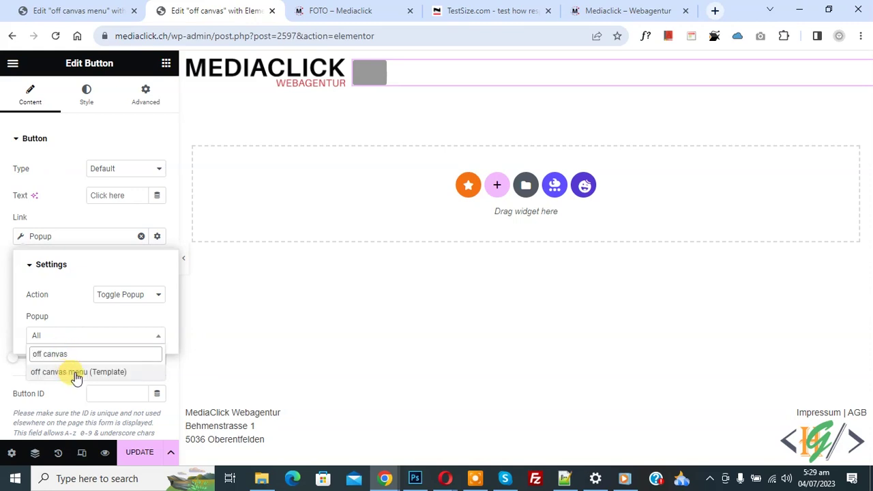
pyautogui.click(75, 372)
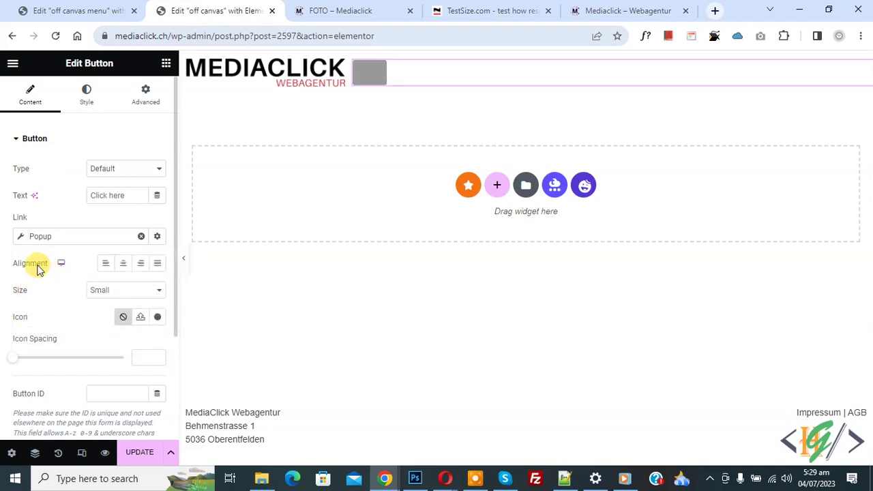
pyautogui.click(140, 264)
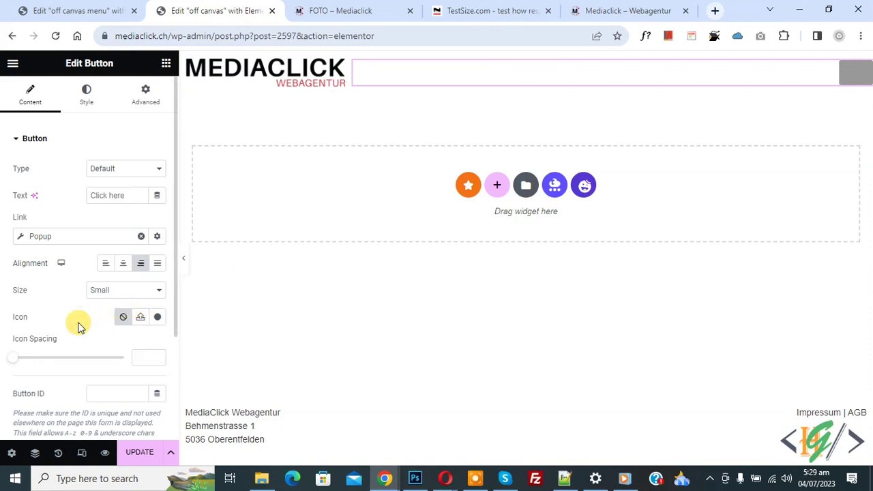
# Give the button the Ti menu hamburger icon, found by filtering the icon library for 'menu'.
pyautogui.click(156, 317)
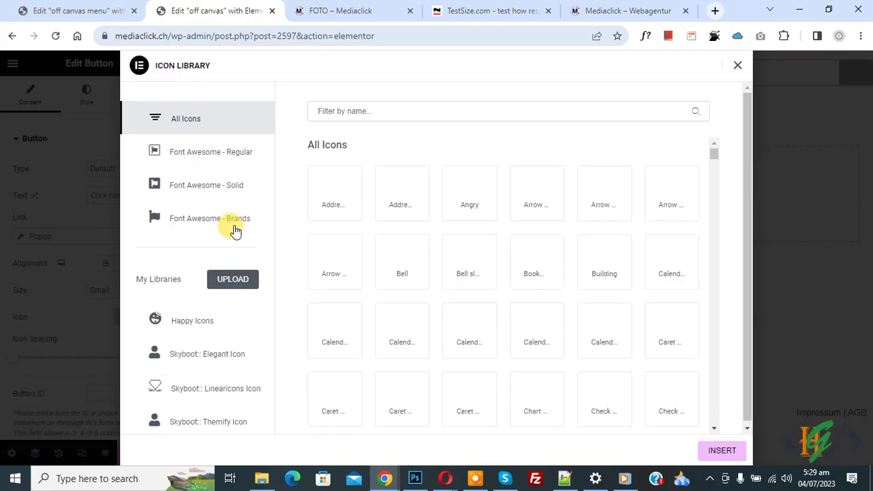
pyautogui.click(346, 113)
pyautogui.write('menu')
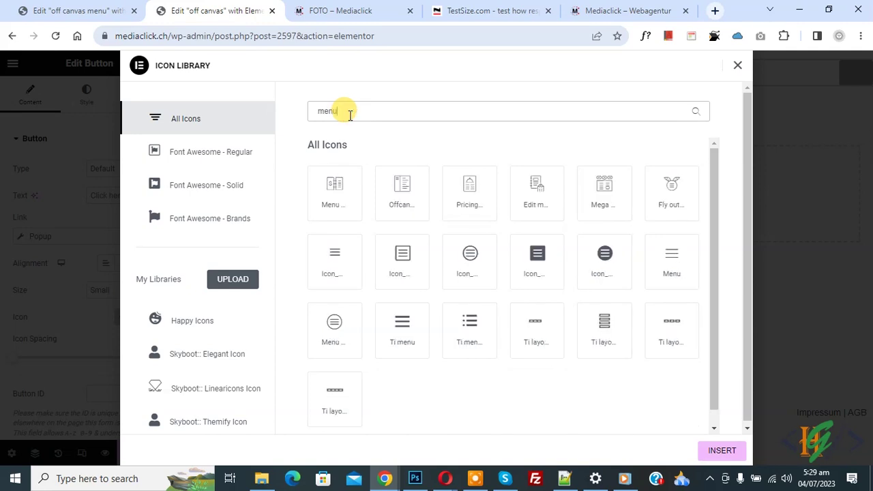
pyautogui.click(413, 338)
pyautogui.click(716, 450)
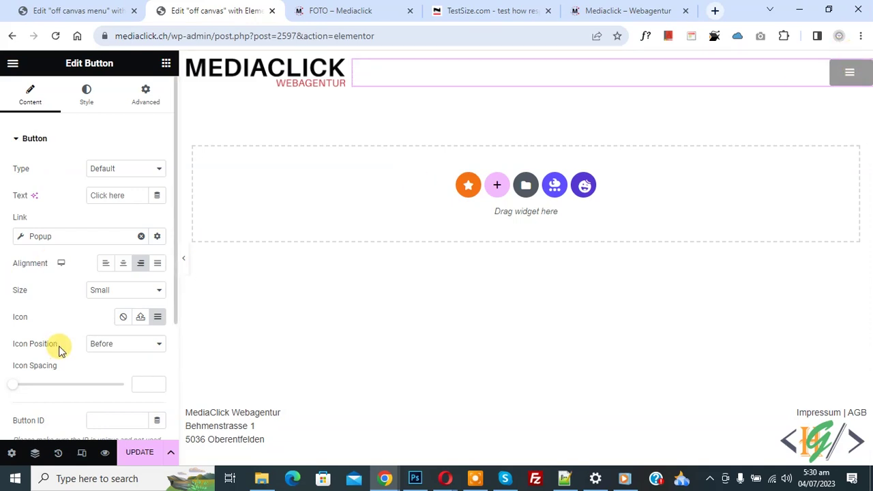
# Make the hamburger button's background fully transparent (alpha 0, #99999900) in the Style tab.
pyautogui.click(87, 102)
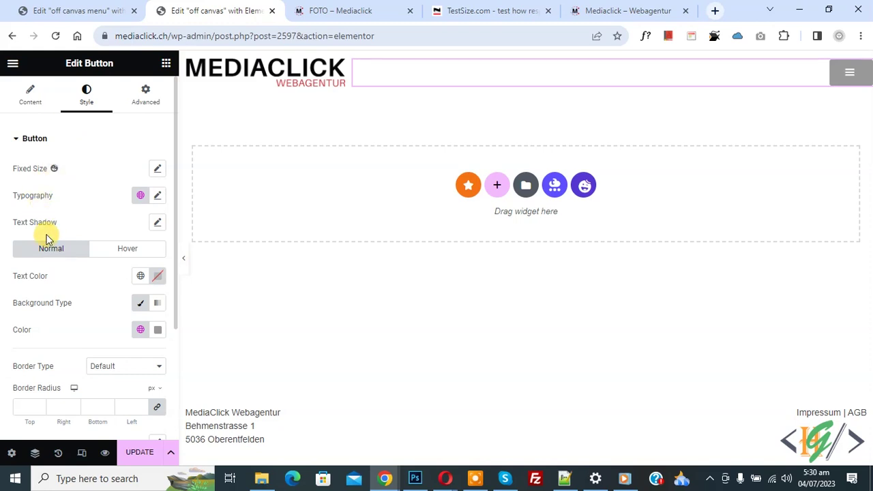
pyautogui.click(157, 275)
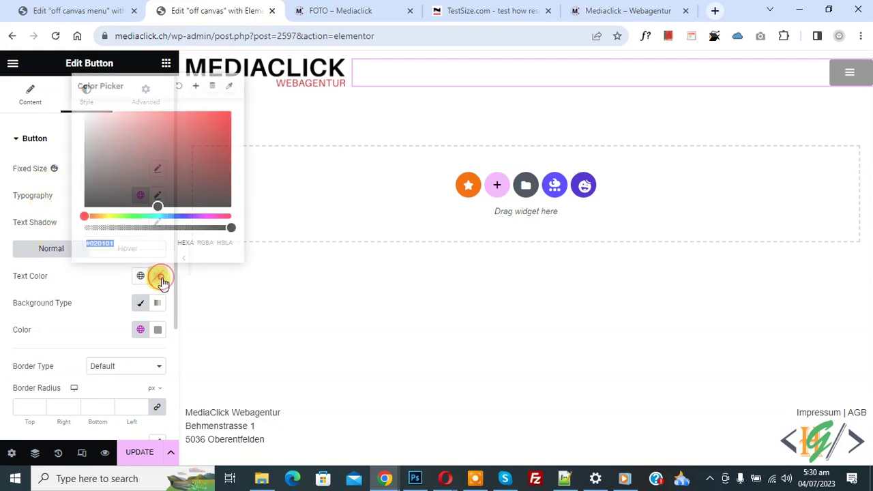
pyautogui.click(92, 290)
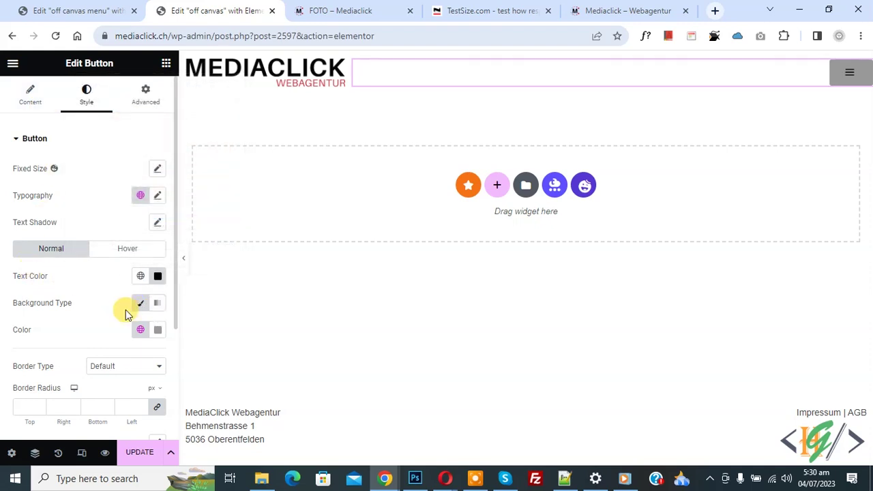
pyautogui.click(157, 332)
pyautogui.moveTo(230, 281); pyautogui.dragTo(79, 282)
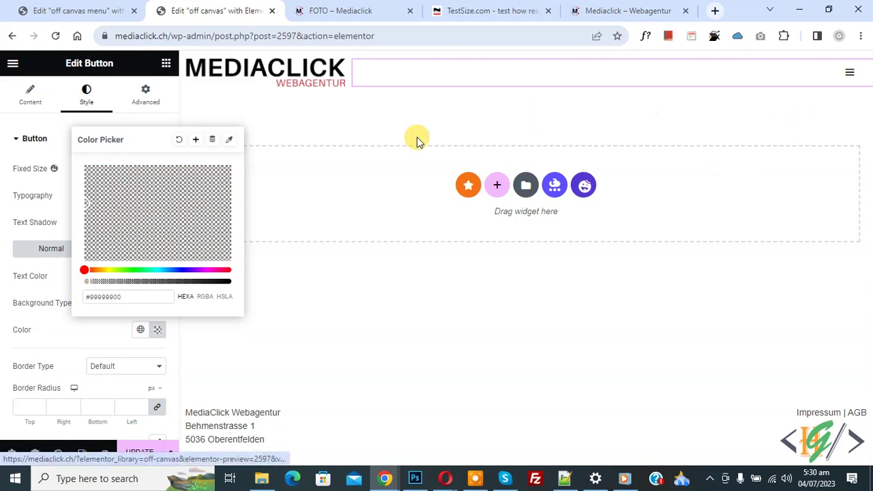
pyautogui.click(4, 176)
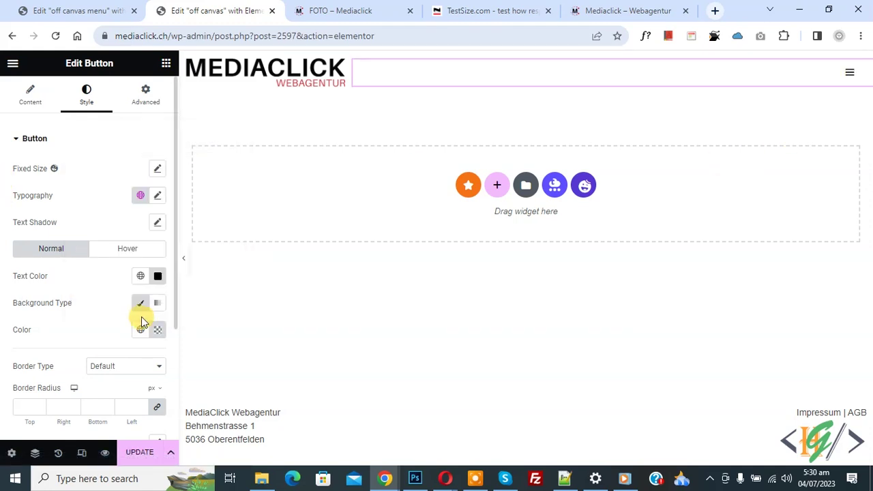
# Set the button's typography size to 24 px.
pyautogui.click(156, 197)
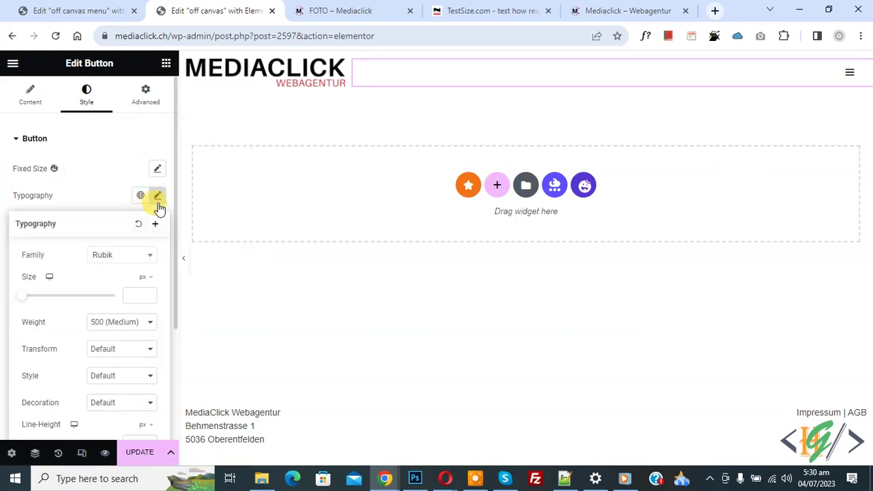
pyautogui.click(129, 292)
pyautogui.write('12')
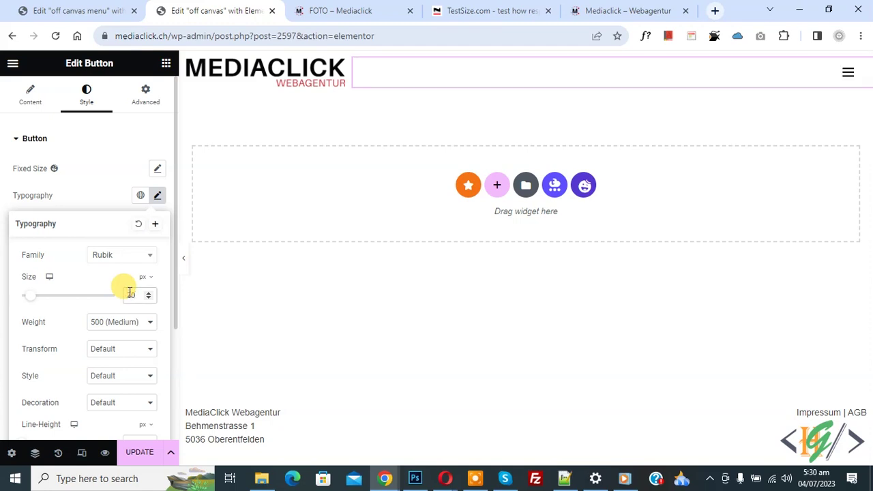
pyautogui.click(148, 293)
pyautogui.click(148, 293)
pyautogui.click(147, 293)
pyautogui.click(148, 293)
pyautogui.click(148, 292)
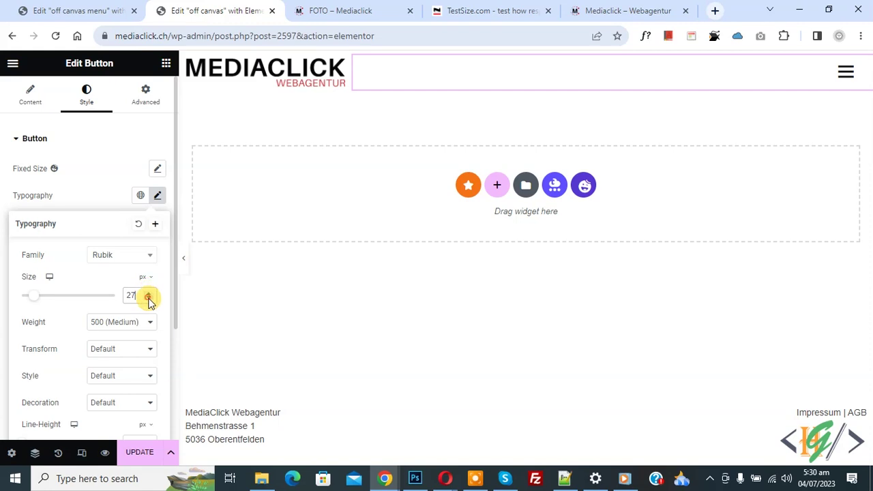
pyautogui.click(148, 300)
pyautogui.click(148, 300)
pyautogui.click(148, 300)
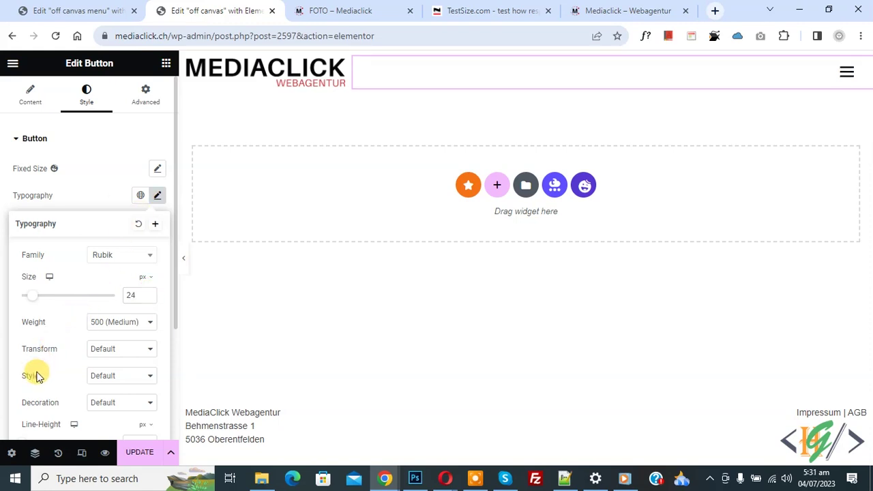
pyautogui.click(89, 197)
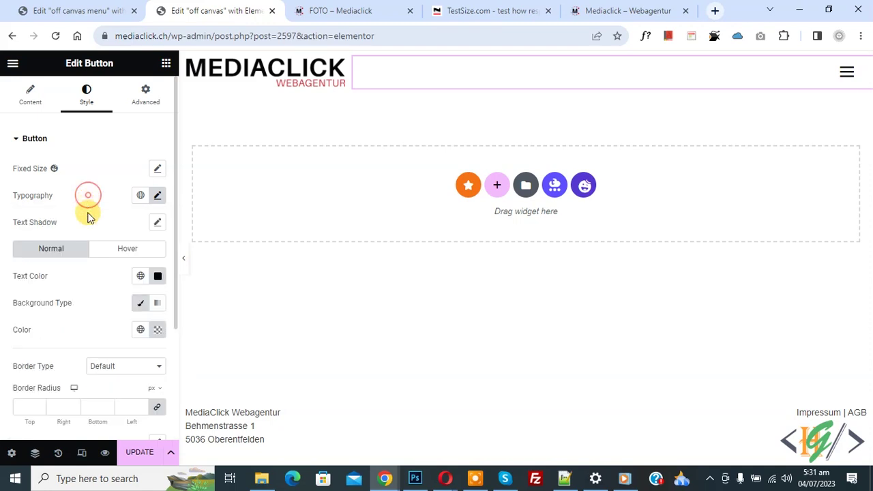
pyautogui.click(118, 251)
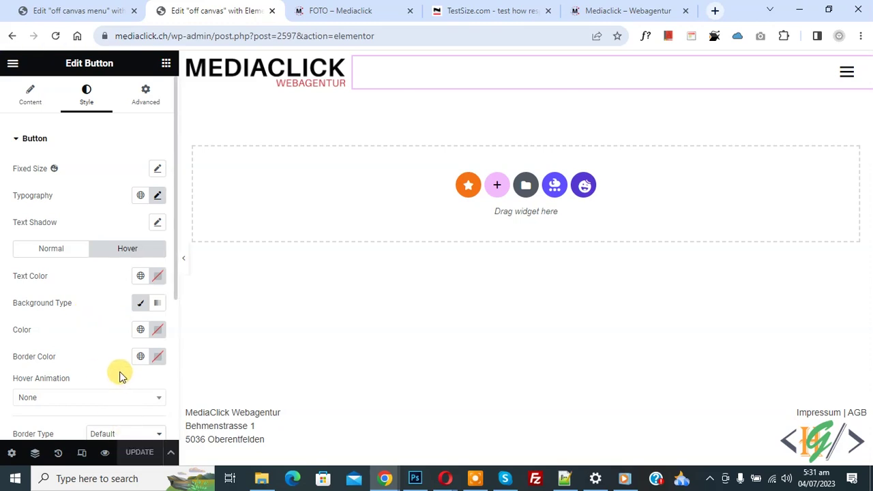
# Reload the live Fotograf page, then open and close the off-canvas menu.
pyautogui.click(346, 12)
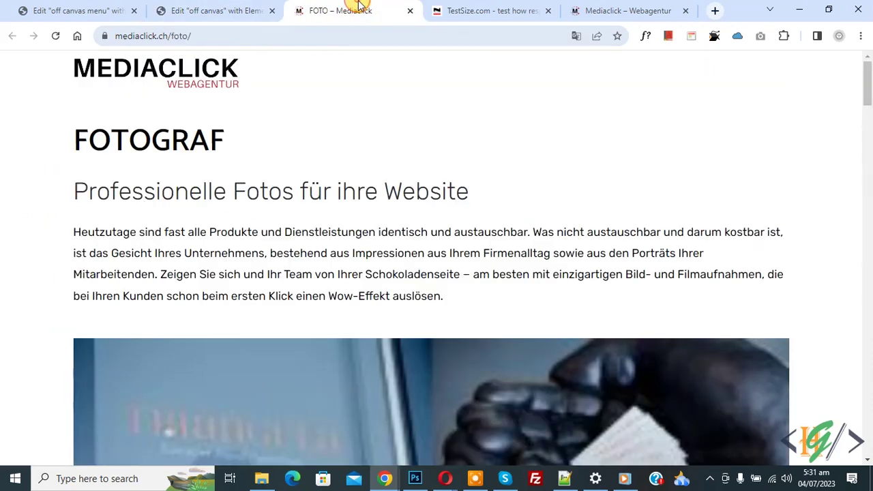
pyautogui.click(54, 38)
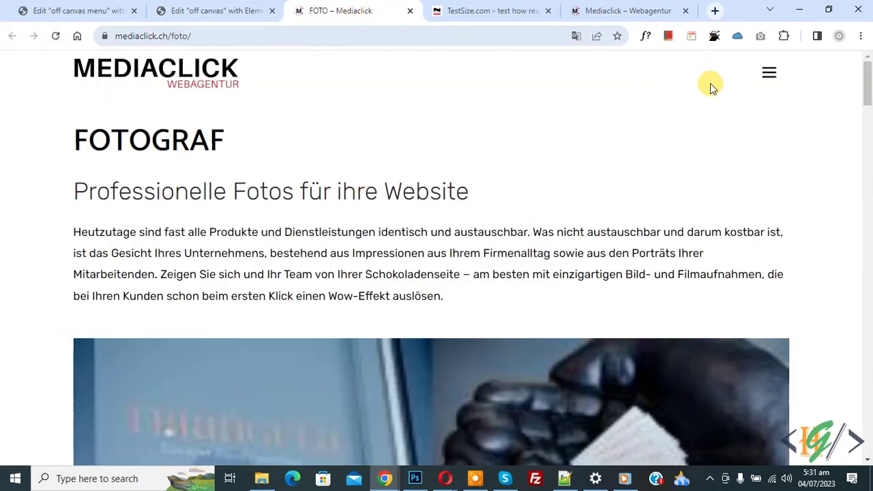
pyautogui.click(770, 75)
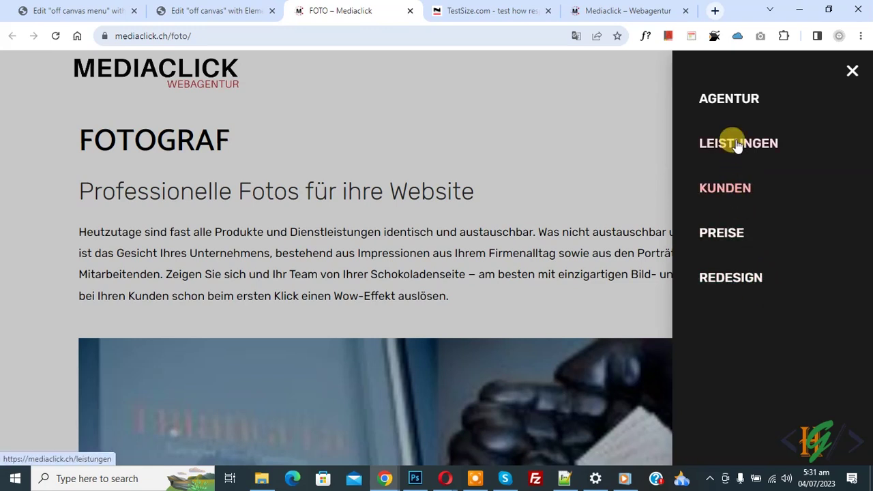
pyautogui.click(850, 73)
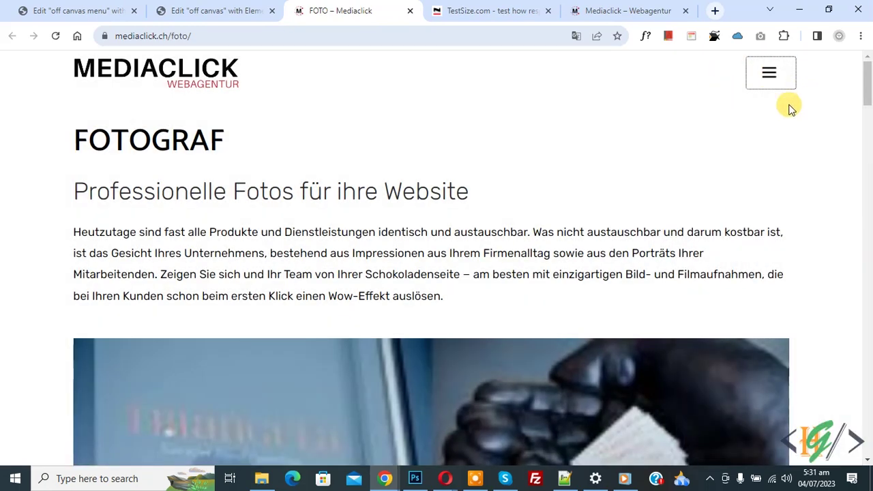
# Toggle the right-side off-canvas menu open and closed again to confirm it works.
pyautogui.click(687, 111)
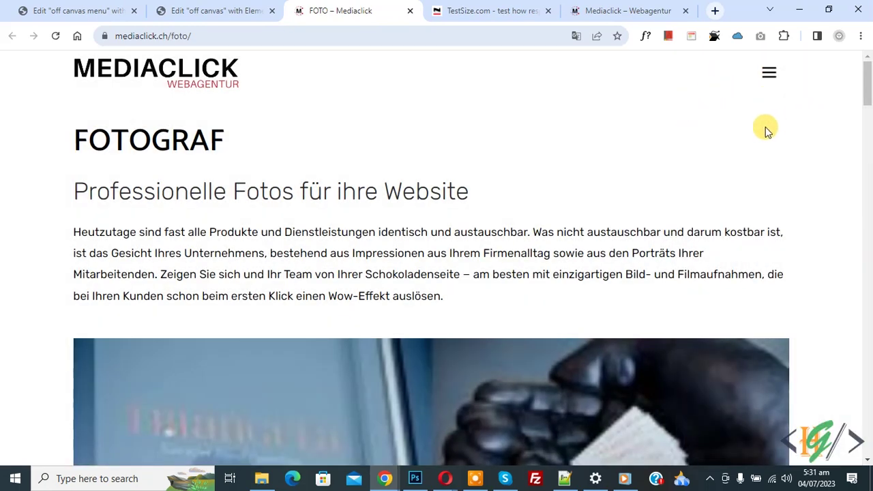
pyautogui.click(769, 73)
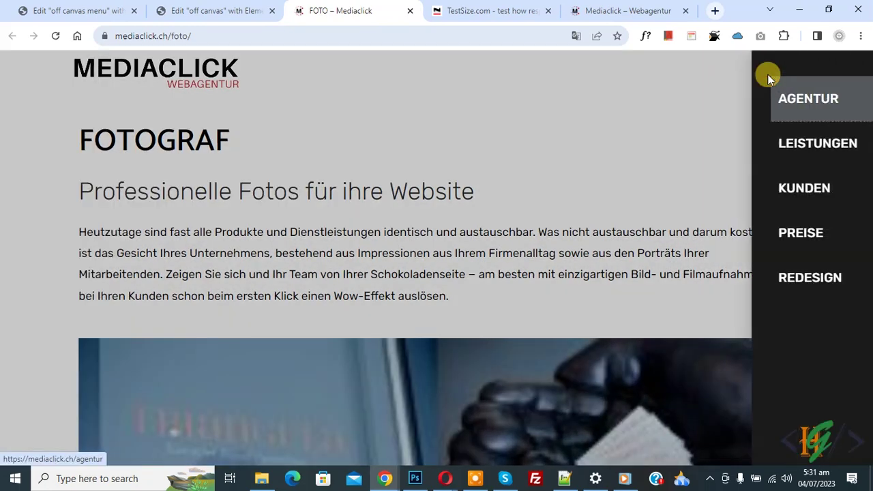
pyautogui.click(852, 75)
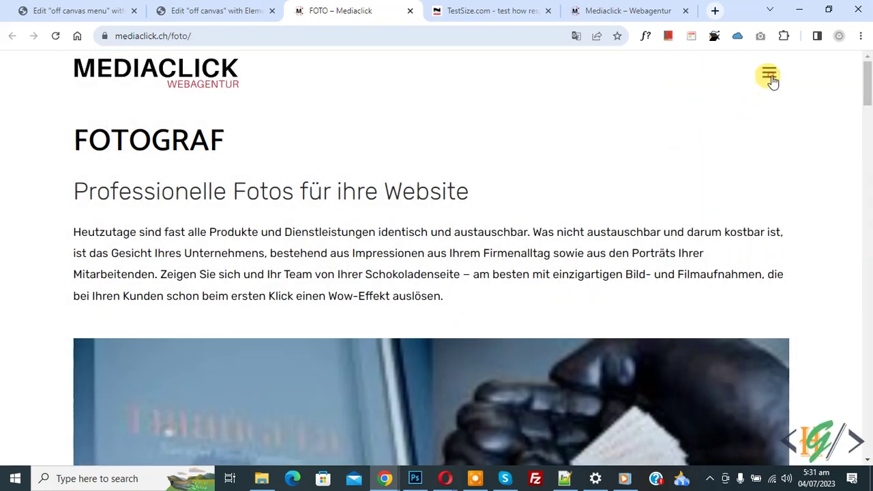
pyautogui.click(769, 75)
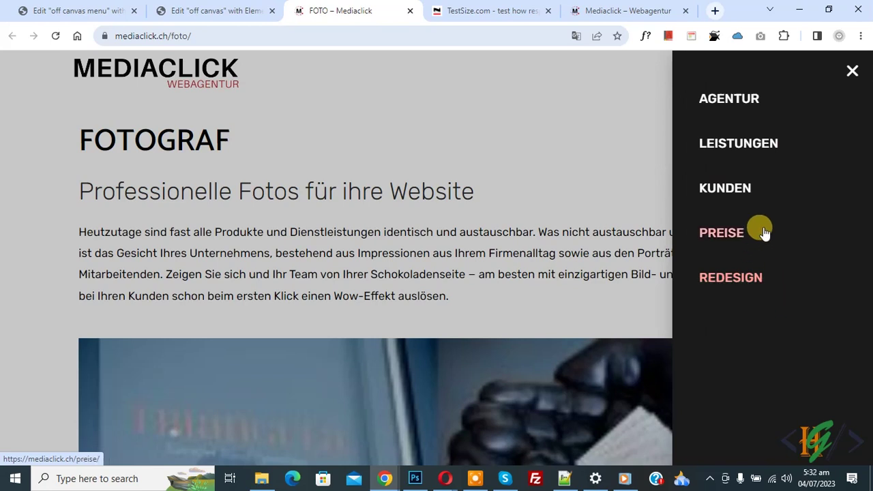